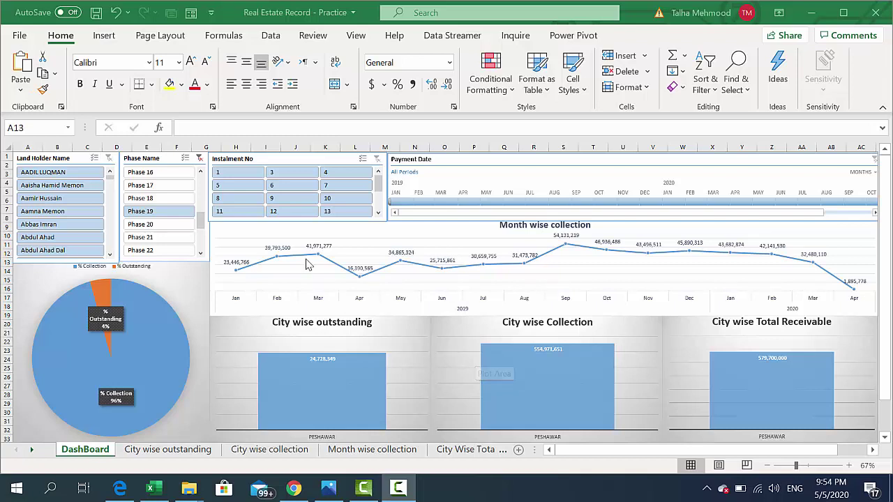
Clear the Phase Name slicer filter and scroll the slicer list back to the top
{"action": "left_click", "coordinate": [199, 160]}
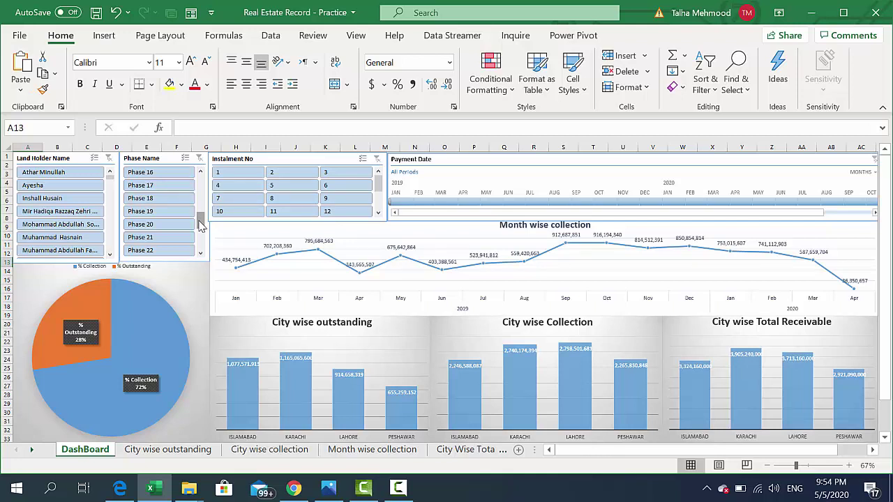
{"action": "left_click_drag", "start_coordinate": [200, 225], "coordinate": [202, 174]}
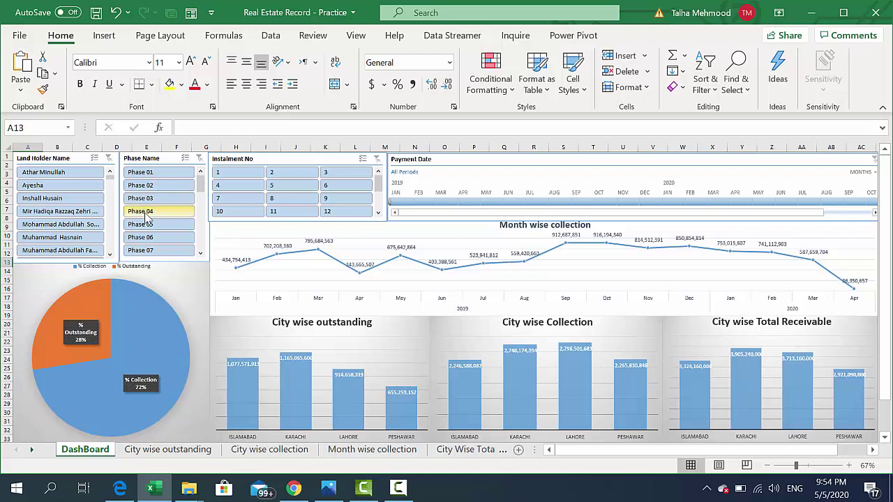
{"action": "left_click", "coordinate": [145, 213]}
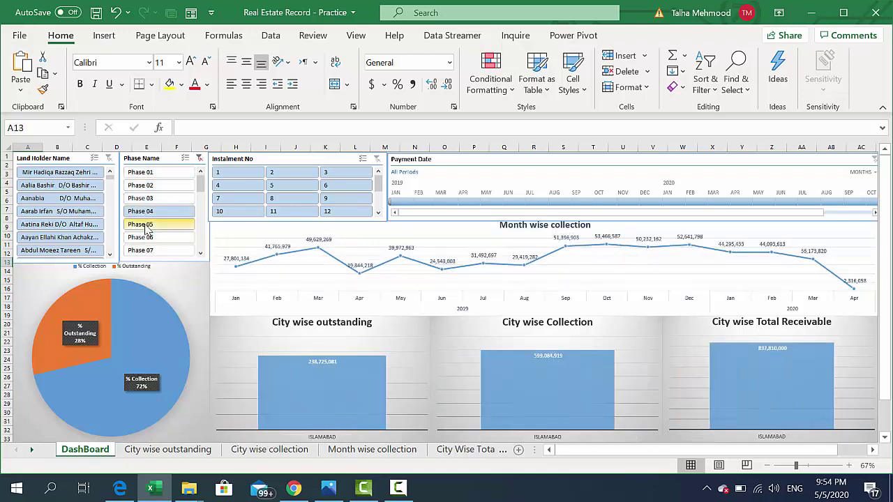
{"action": "left_click", "coordinate": [146, 229]}
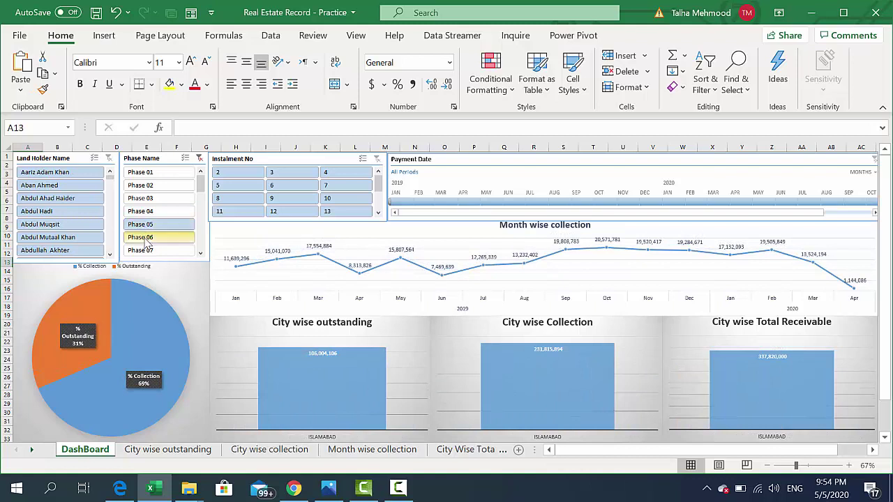
{"action": "left_click", "coordinate": [145, 237]}
{"action": "scroll", "coordinate": [174, 225], "scroll_direction": "down", "scroll_amount": 2}
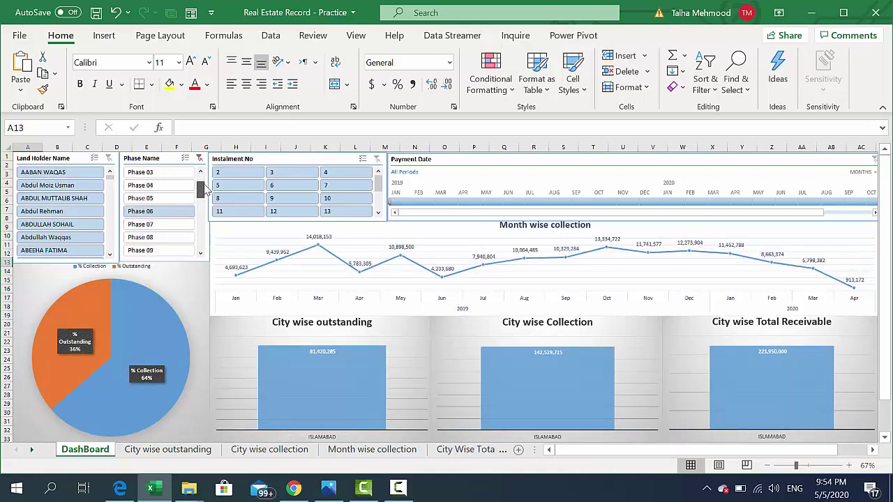
{"action": "scroll", "coordinate": [204, 190], "scroll_direction": "down", "scroll_amount": 2}
{"action": "left_click", "coordinate": [170, 237]}
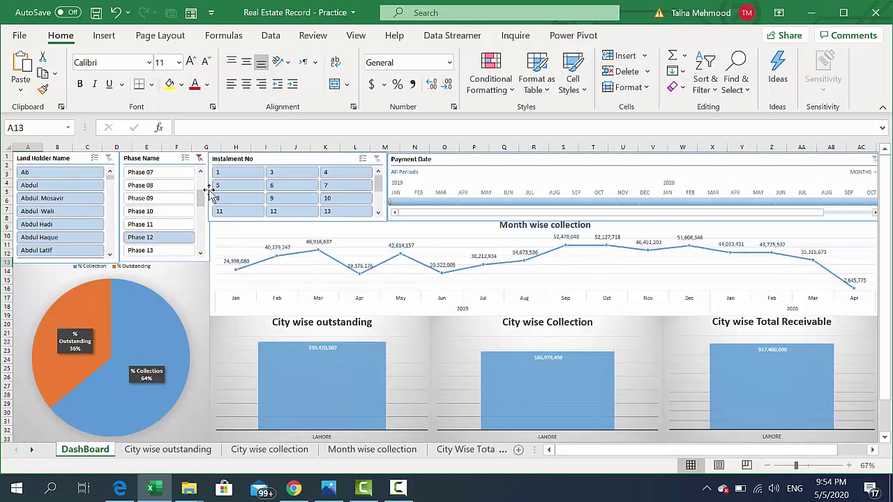
{"action": "left_click_drag", "start_coordinate": [201, 198], "coordinate": [204, 225]}
{"action": "left_click", "coordinate": [154, 218]}
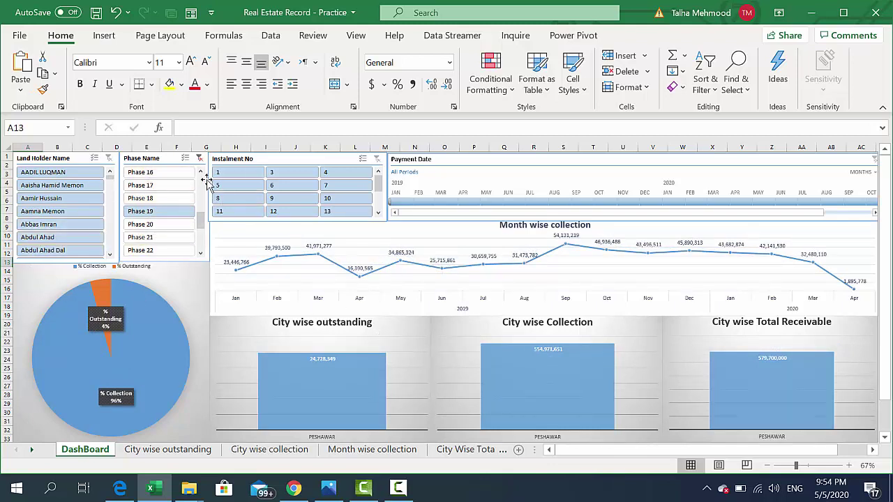
{"action": "left_click", "coordinate": [200, 160]}
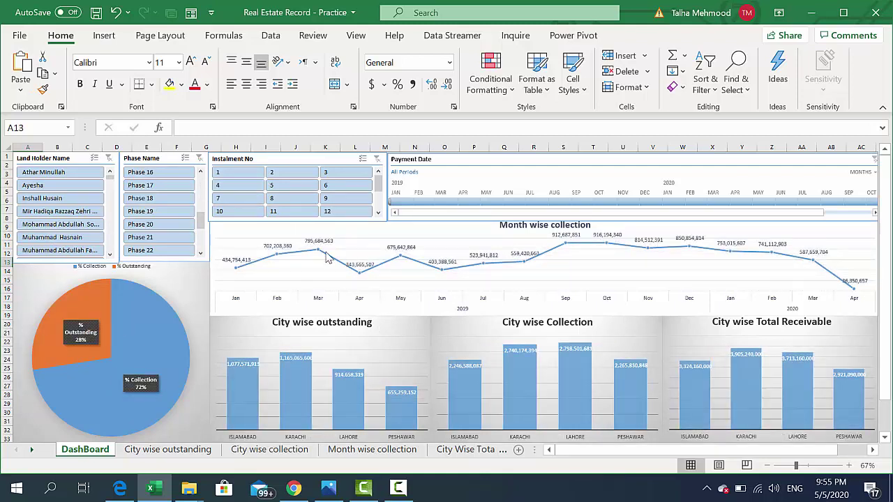
{"action": "left_click_drag", "start_coordinate": [200, 220], "coordinate": [200, 180]}
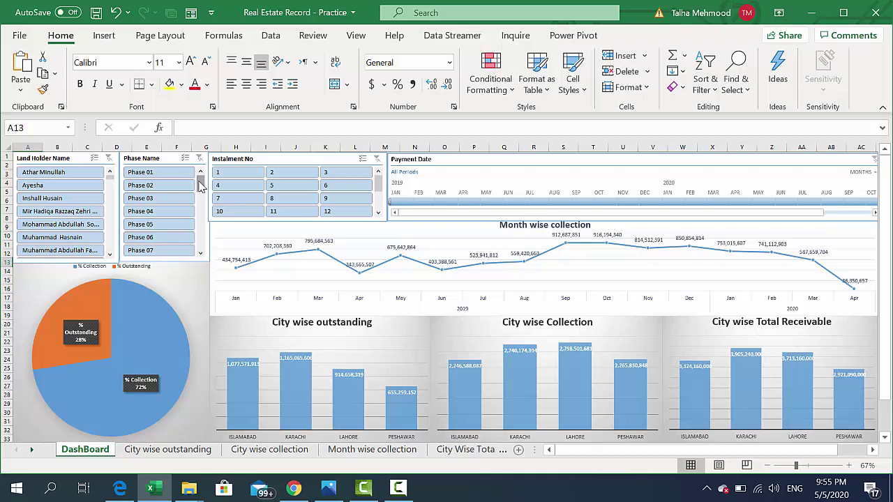
Move from the Month wise collection sheet to the Sale Department Data sheet
{"action": "left_click", "coordinate": [362, 450]}
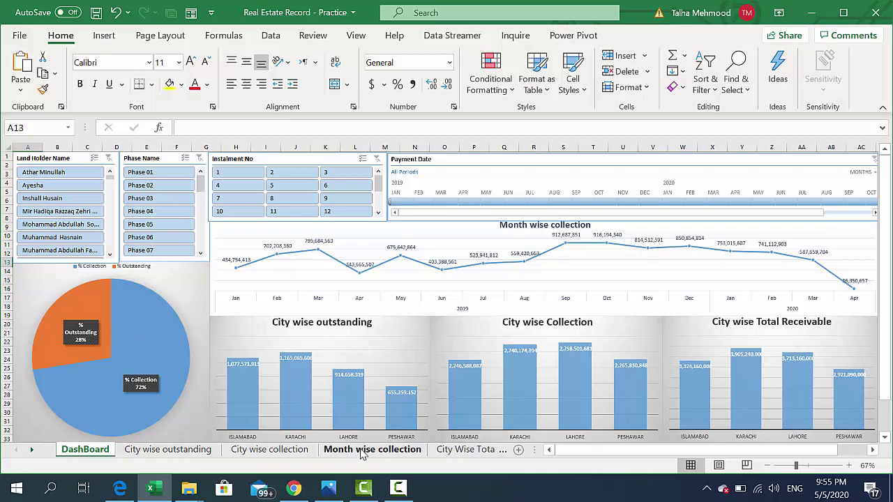
{"action": "key", "text": "ctrl+Page_Down"}
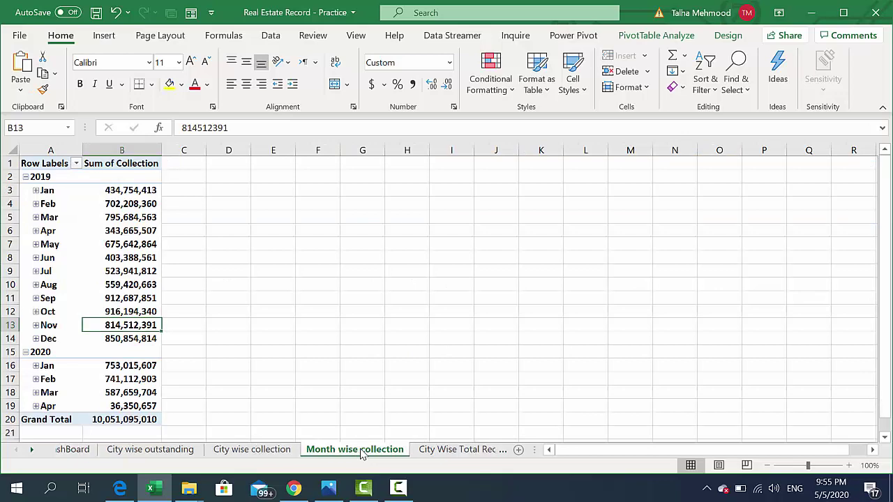
{"action": "key", "text": "ctrl+Page_Down"}
{"action": "key", "text": "ctrl+Page_Down"}
{"action": "key", "text": "ctrl+Page_Down"}
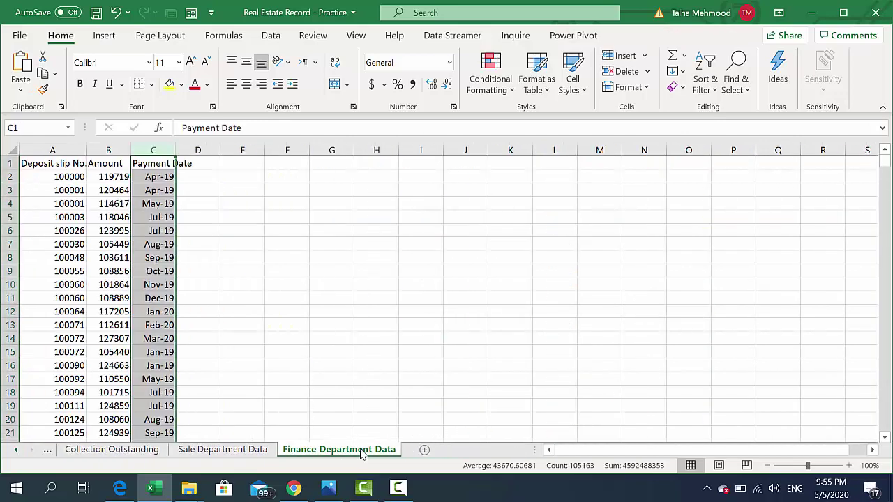
{"action": "key", "text": "ctrl+Page_Up"}
{"action": "key", "text": "Left"}
Check the last data rows and Total Payable values, then return to the Land Holder Name header
{"action": "key", "text": "Left"}
{"action": "key", "text": "ctrl+Down"}
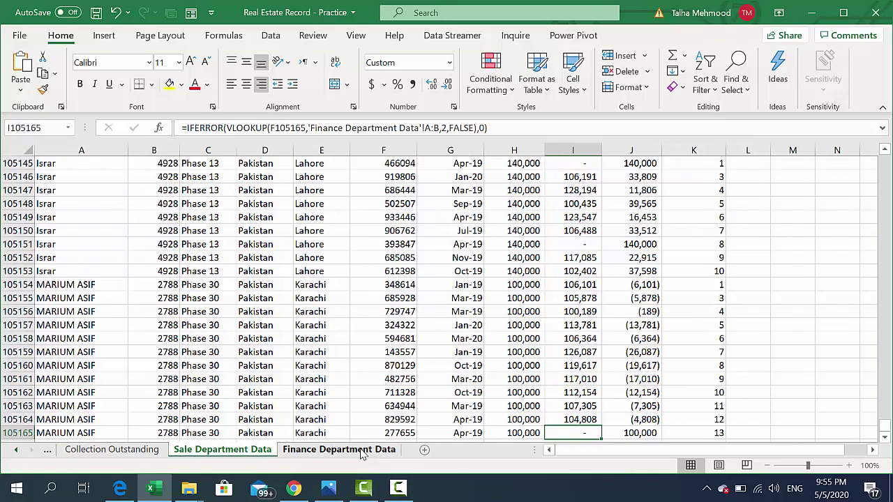
{"action": "key", "text": "Left"}
{"action": "key", "text": "Up"}
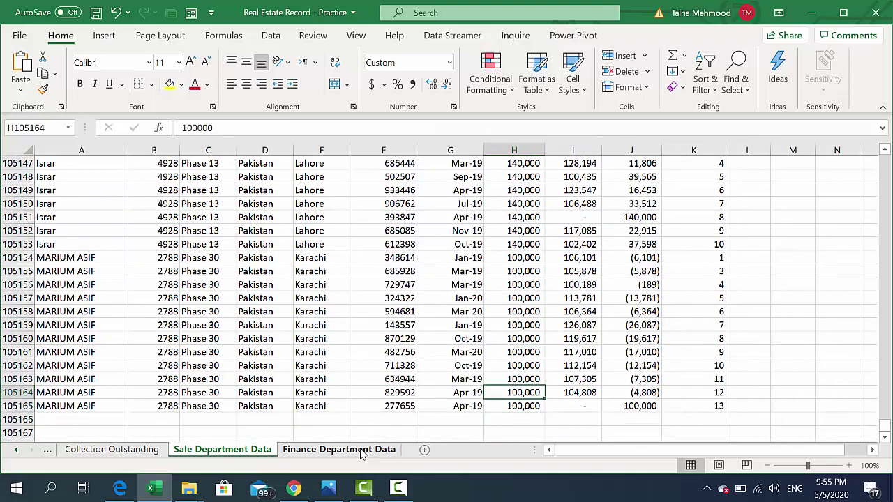
{"action": "key", "text": "ctrl+Up"}
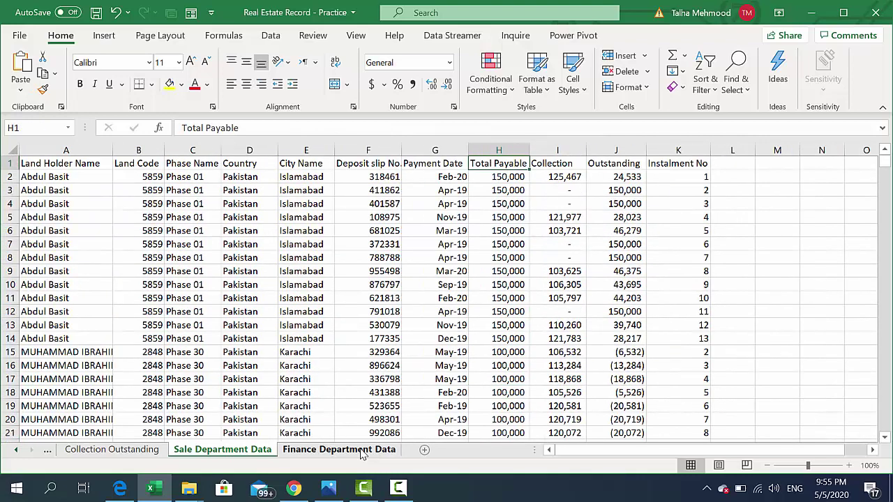
{"action": "key", "text": "Left"}
{"action": "key", "text": "Left"}
{"action": "key", "text": "Left"}
{"action": "key", "text": "Left"}
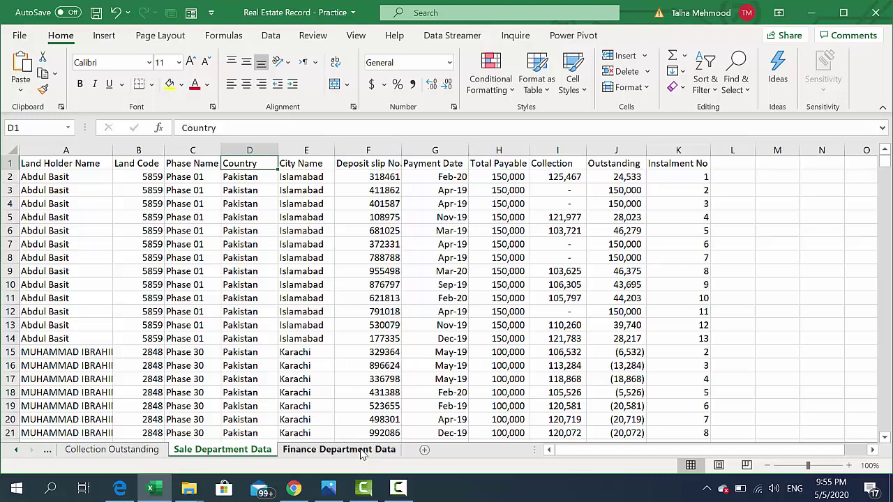
{"action": "key", "text": "Left"}
{"action": "key", "text": "Left"}
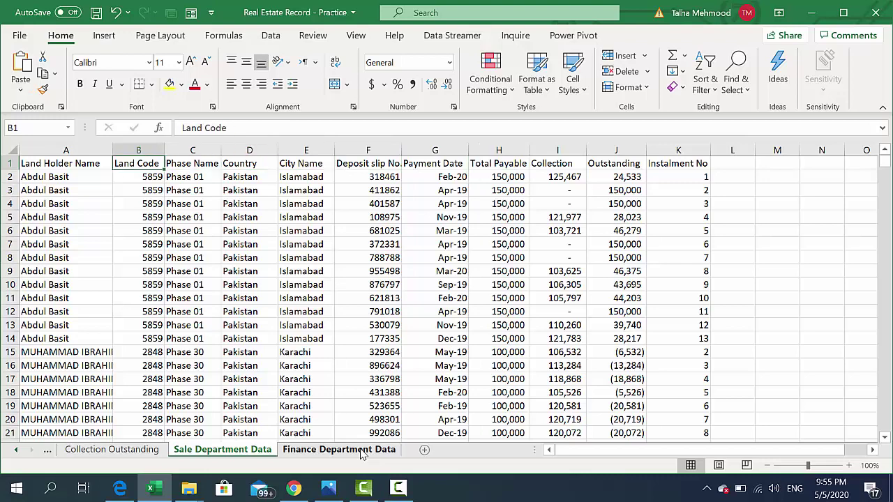
{"action": "key", "text": "Left"}
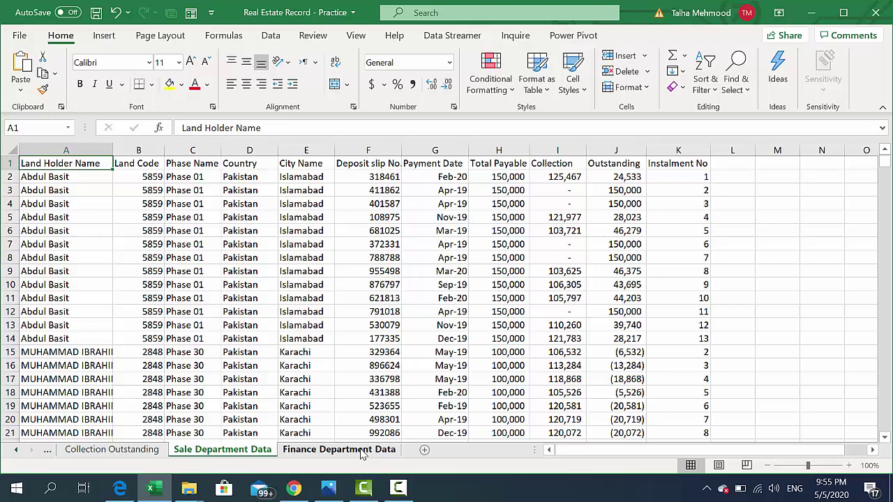
Inspect the first land holder's record, including the Collection and Outstanding formulas in I2 and J2
{"action": "key", "text": "Down"}
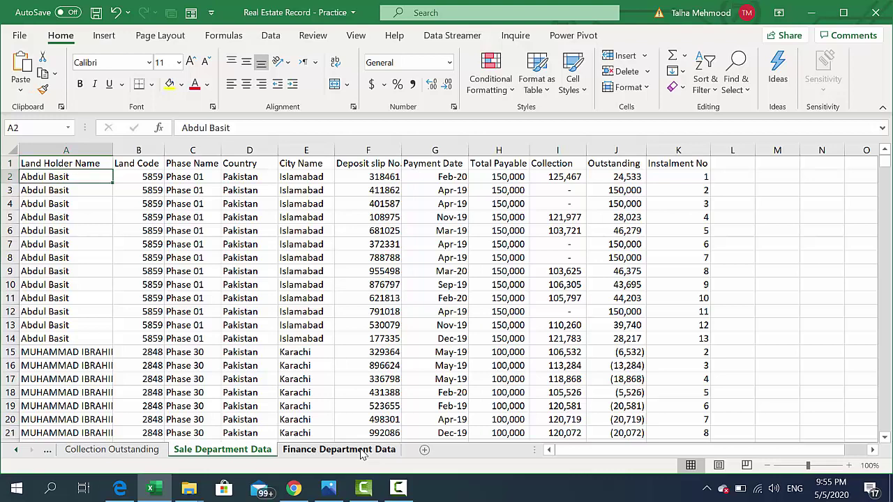
{"action": "key", "text": "shift+Down"}
{"action": "key", "text": "shift+Down"}
{"action": "key", "text": "shift+Down"}
{"action": "key", "text": "shift+Down"}
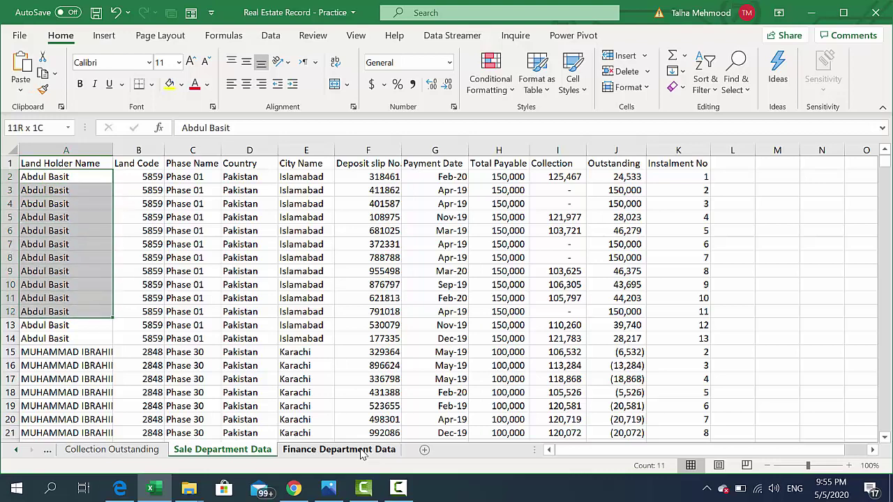
{"action": "key", "text": "shift+Down"}
{"action": "key", "text": "shift+Down"}
{"action": "key", "text": "shift+Up"}
{"action": "key", "text": "shift+Up"}
{"action": "key", "text": "shift+Up"}
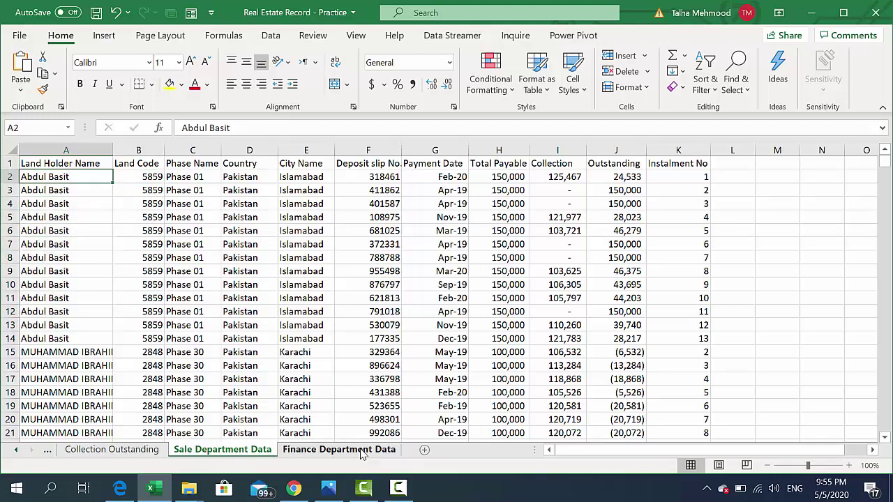
{"action": "key", "text": "Right"}
{"action": "key", "text": "Right"}
{"action": "key", "text": "Right"}
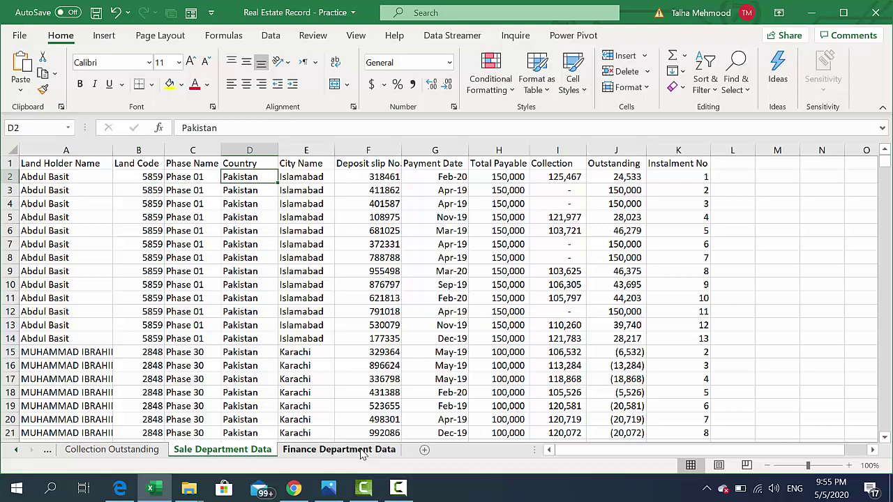
{"action": "key", "text": "Right"}
{"action": "key", "text": "Right"}
{"action": "key", "text": "Right"}
{"action": "key", "text": "Right"}
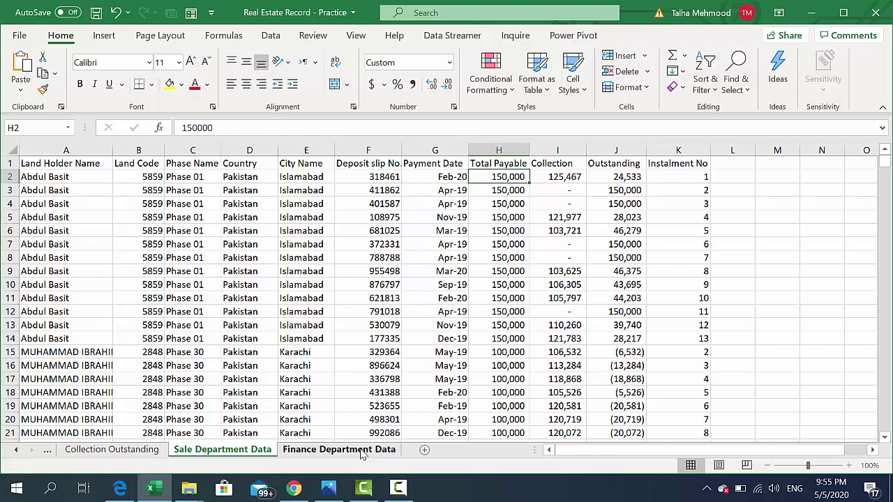
{"action": "key", "text": "Right"}
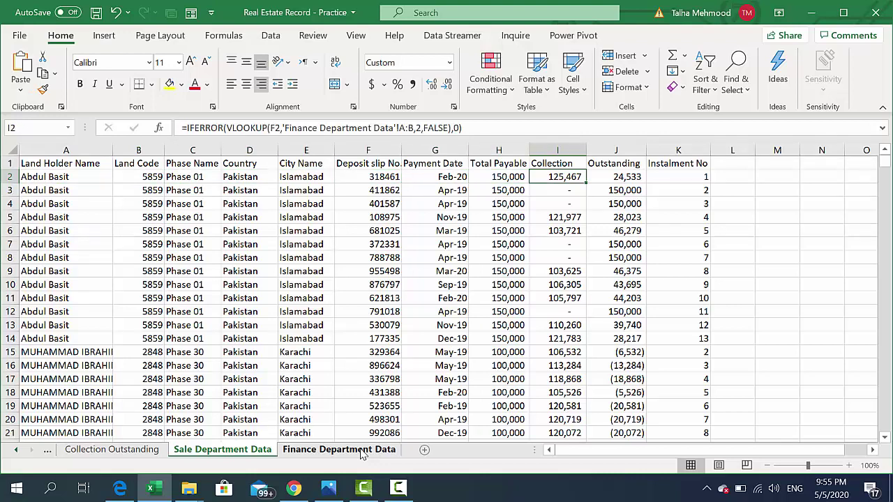
{"action": "key", "text": "Right"}
{"action": "key", "text": "Left"}
{"action": "key", "text": "Left"}
{"action": "key", "text": "Left"}
{"action": "key", "text": "Left"}
{"action": "key", "text": "Left"}
{"action": "key", "text": "Left"}
{"action": "key", "text": "Left"}
{"action": "key", "text": "Down"}
{"action": "key", "text": "Right"}
{"action": "key", "text": "Right"}
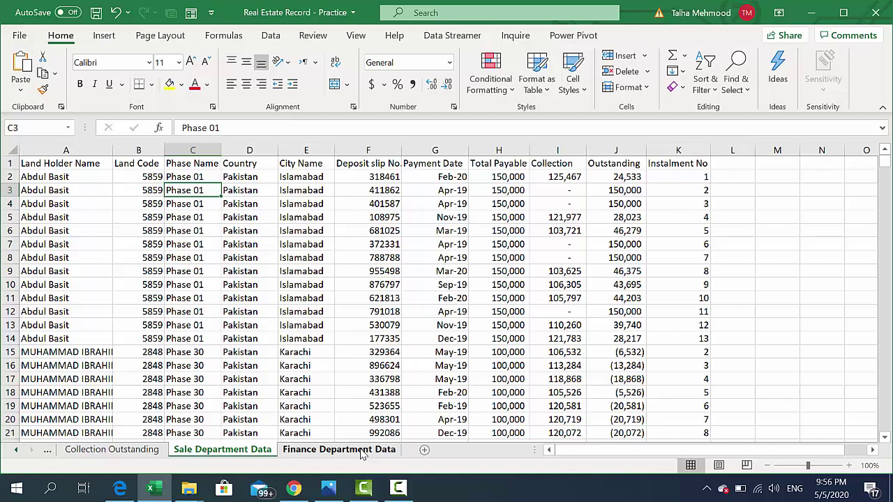
Browse further land holder names and phase names down the data, then return to the top
{"action": "key", "text": "Left"}
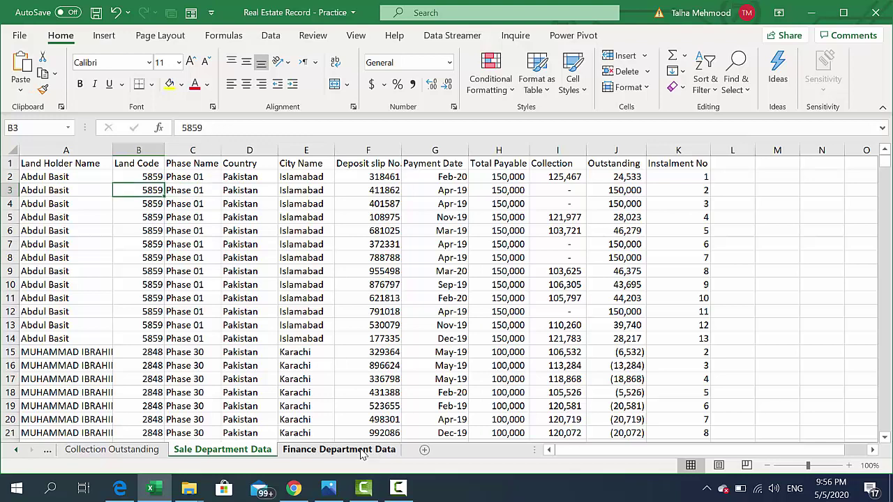
{"action": "key", "text": "Left"}
{"action": "key", "text": "Down"}
{"action": "key", "text": "Down"}
{"action": "key", "text": "Down"}
{"action": "key", "text": "Down"}
{"action": "key", "text": "Down"}
{"action": "key", "text": "Down"}
{"action": "key", "text": "Down"}
{"action": "key", "text": "Down"}
{"action": "key", "text": "Down"}
{"action": "key", "text": "Right"}
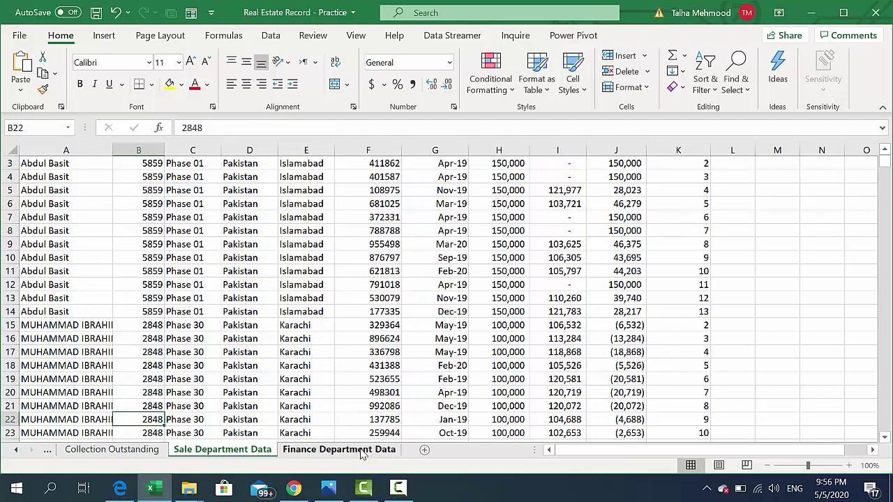
{"action": "key", "text": "Up"}
{"action": "key", "text": "Up"}
{"action": "key", "text": "Up"}
{"action": "key", "text": "Up"}
{"action": "key", "text": "Up"}
{"action": "key", "text": "Up"}
{"action": "key", "text": "Right"}
{"action": "key", "text": "Down"}
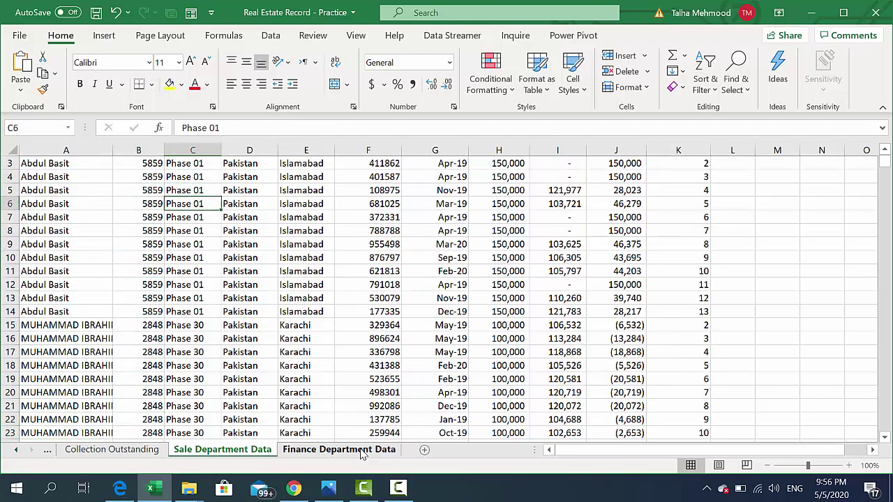
{"action": "key", "text": "Down"}
{"action": "key", "text": "Down"}
{"action": "key", "text": "Down"}
{"action": "key", "text": "Down"}
{"action": "key", "text": "Down"}
{"action": "key", "text": "Down"}
{"action": "key", "text": "Down"}
{"action": "key", "text": "Down"}
{"action": "key", "text": "Down"}
{"action": "key", "text": "Down"}
{"action": "key", "text": "Down"}
{"action": "key", "text": "Down"}
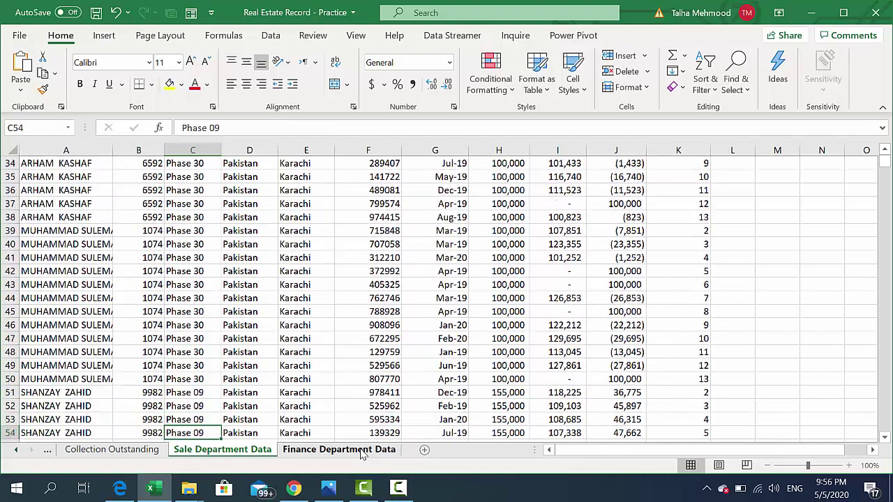
{"action": "key", "text": "Down"}
{"action": "key", "text": "Down"}
{"action": "key", "text": "Down"}
{"action": "key", "text": "Page_Up"}
{"action": "key", "text": "Page_Up"}
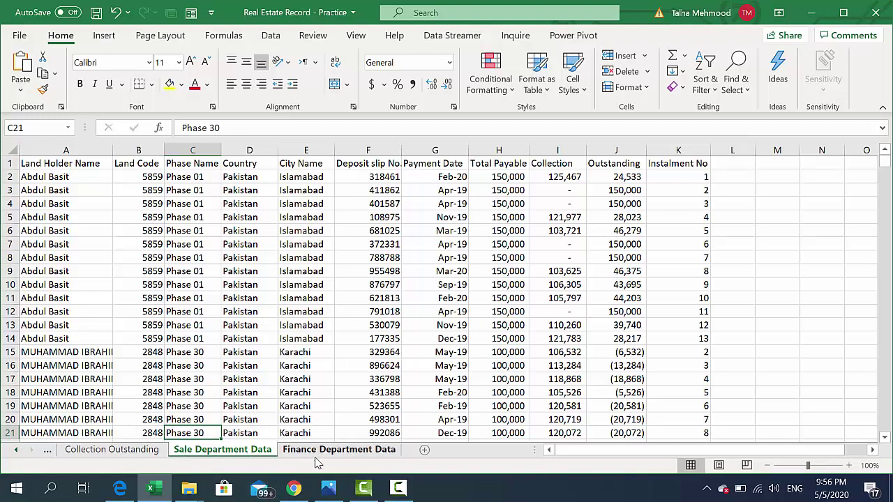
Glance at the Collection Outstanding sheet, return to the data, and open a new blank workbook
{"action": "left_click", "coordinate": [140, 453]}
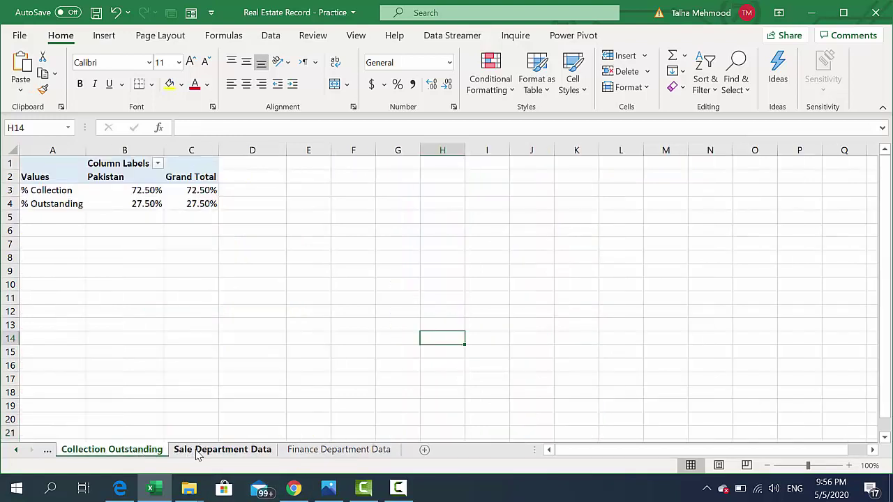
{"action": "left_click", "coordinate": [199, 452]}
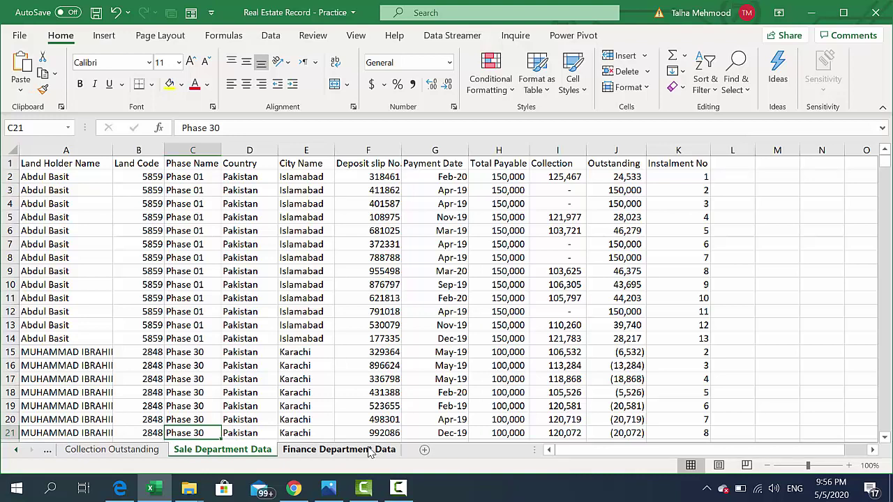
{"action": "key", "text": "Left"}
{"action": "key", "text": "Left"}
{"action": "key", "text": "Up"}
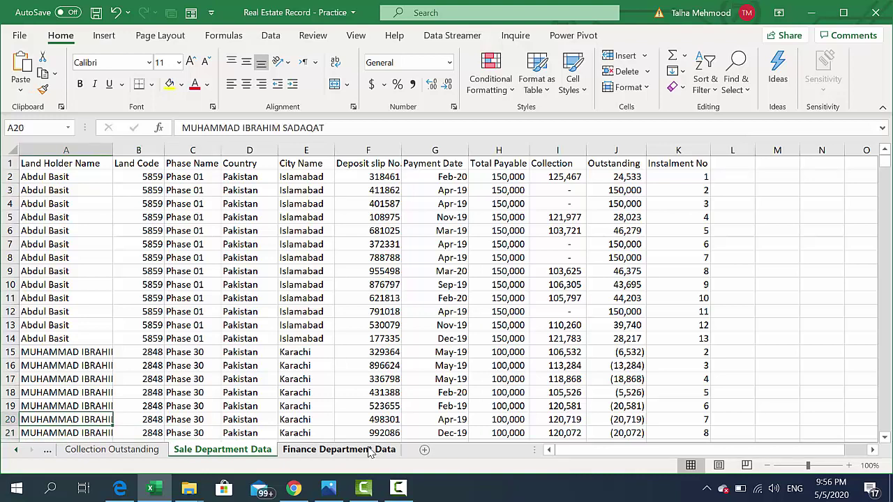
{"action": "key", "text": "ctrl+n"}
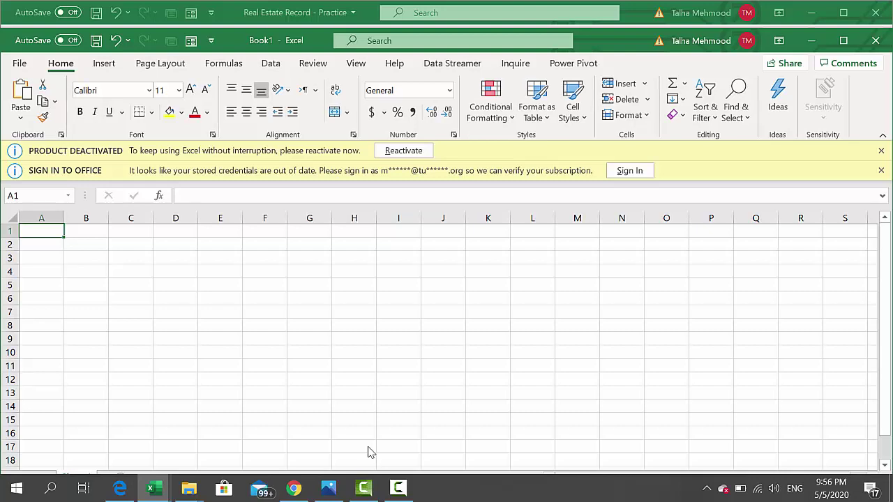
Maximize Book1, dismiss its notices, and copy the full Sale Department Data range
{"action": "left_click", "coordinate": [843, 40]}
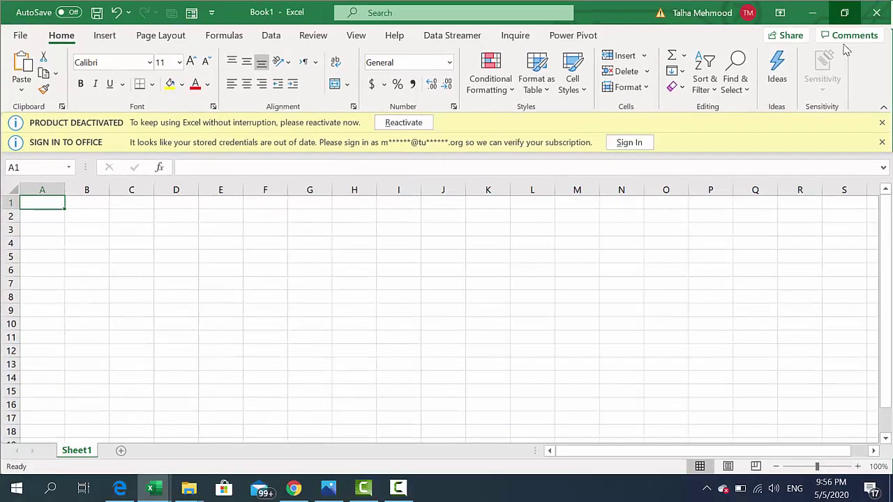
{"action": "left_click", "coordinate": [882, 122]}
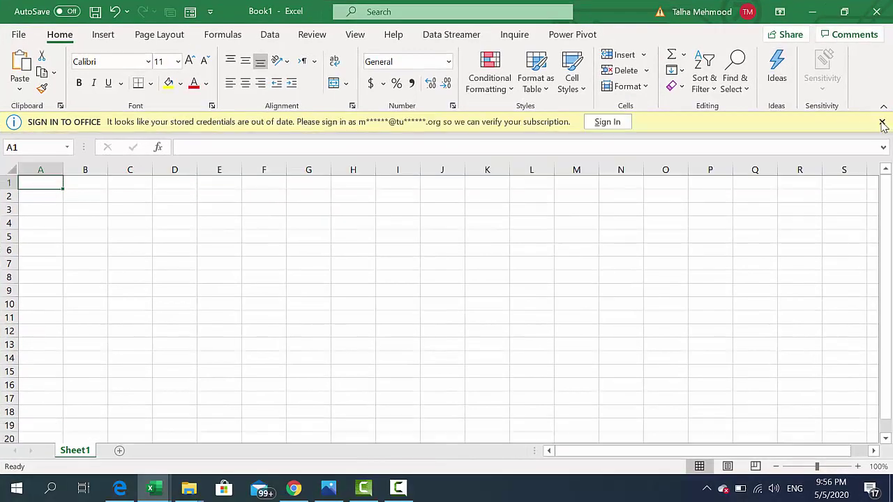
{"action": "left_click", "coordinate": [882, 122]}
{"action": "key", "text": "alt+Tab"}
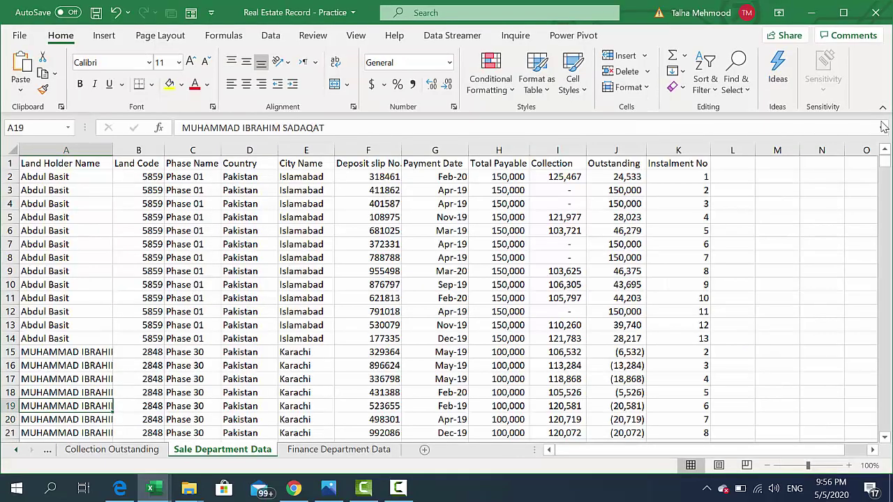
{"action": "key", "text": "ctrl+Home"}
{"action": "key", "text": "ctrl+shift+Right"}
{"action": "key", "text": "ctrl+shift+Down"}
{"action": "key", "text": "ctrl+c"}
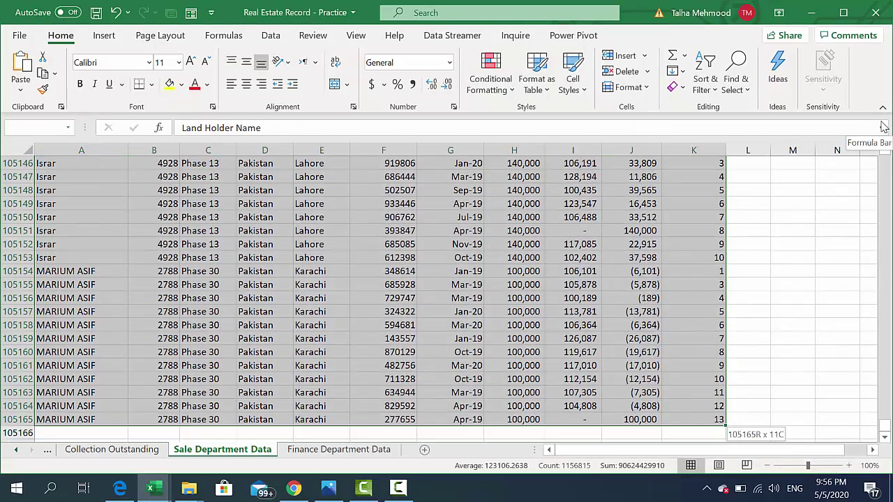
Paste the copied sales data into Book1 cell A1 as values only
{"action": "key", "text": "alt+Tab"}
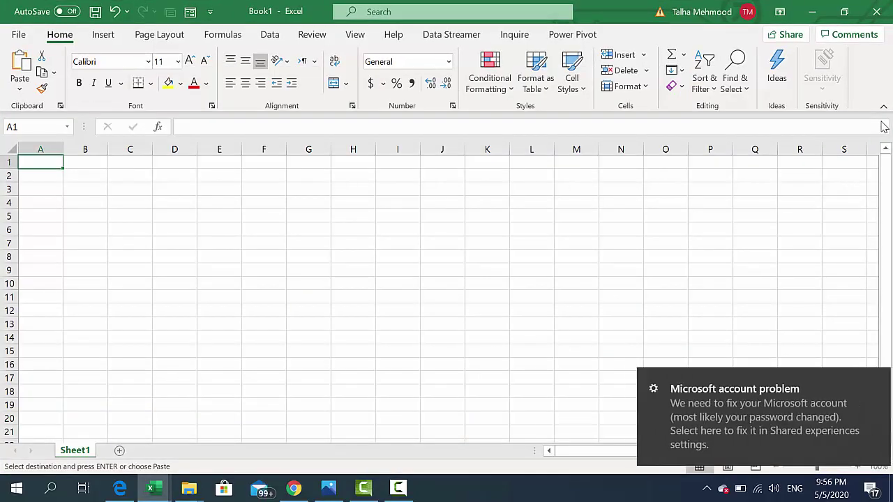
{"action": "key", "text": "ctrl+alt+v"}
{"action": "key", "text": "v"}
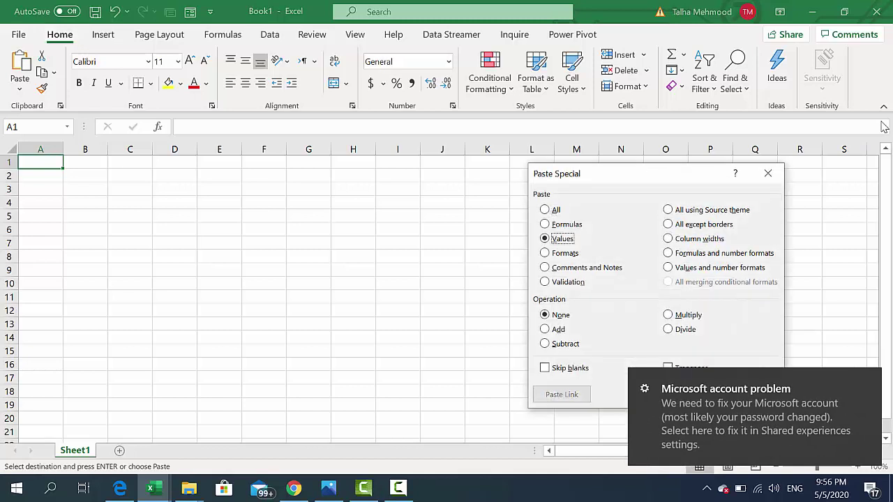
{"action": "key", "text": "Return"}
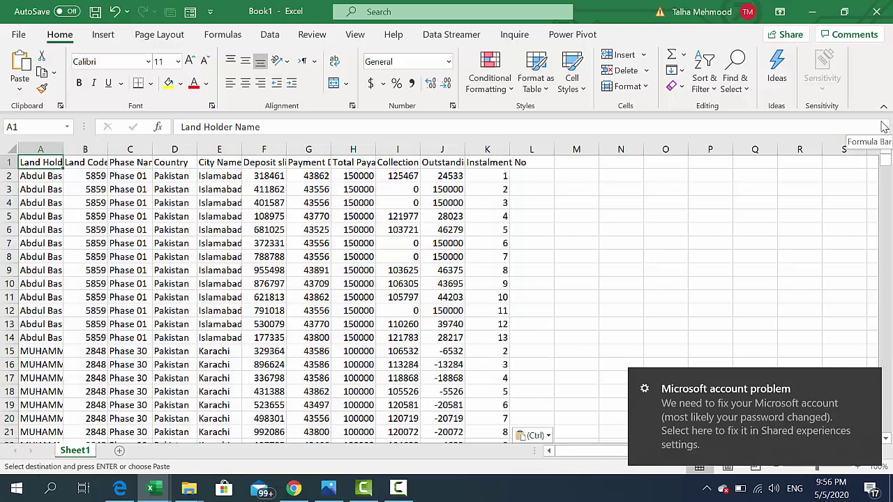
Select the whole pasted range A1:K105165 in Book1 and paste the data again
{"action": "key", "text": "ctrl+shift+Right"}
{"action": "key", "text": "ctrl+shift+Down"}
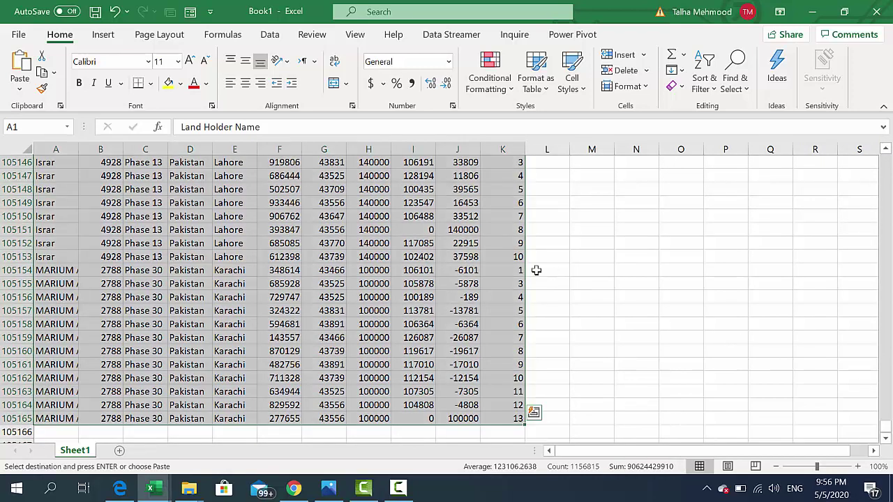
{"action": "left_click", "coordinate": [521, 271]}
{"action": "key", "text": "Home"}
{"action": "key", "text": "ctrl+Home"}
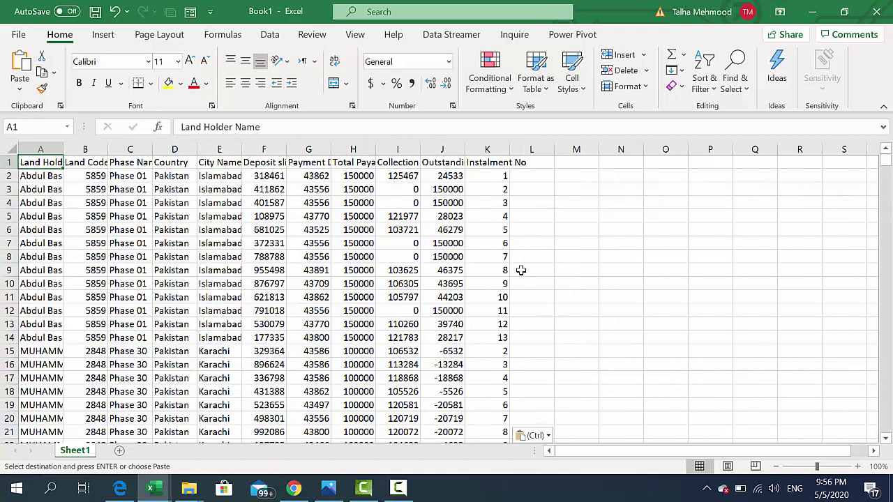
{"action": "key", "text": "ctrl+shift+Right"}
{"action": "key", "text": "ctrl+shift+Down"}
{"action": "key", "text": "ctrl+v"}
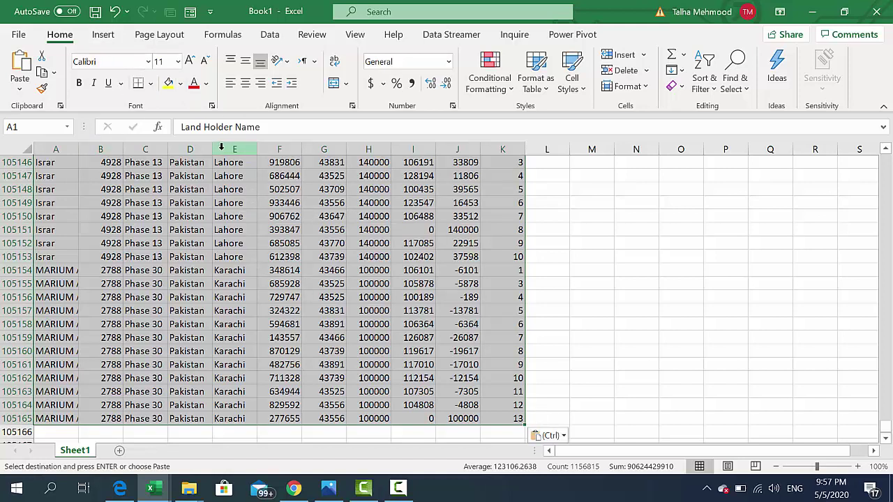
{"action": "left_click", "coordinate": [103, 35]}
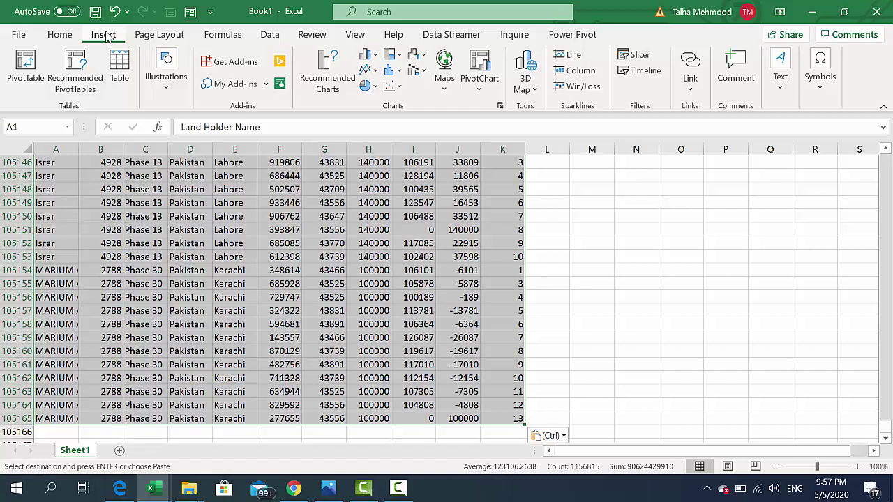
Insert a PivotTable from Sheet1!$A$1:$K$105165 on a new sheet, excluded from the Data Model
{"action": "left_click", "coordinate": [35, 75]}
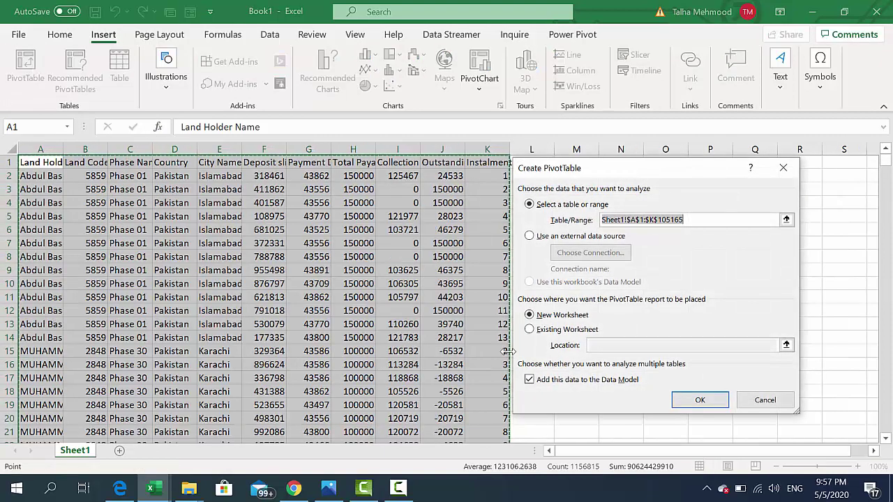
{"action": "left_click", "coordinate": [530, 380]}
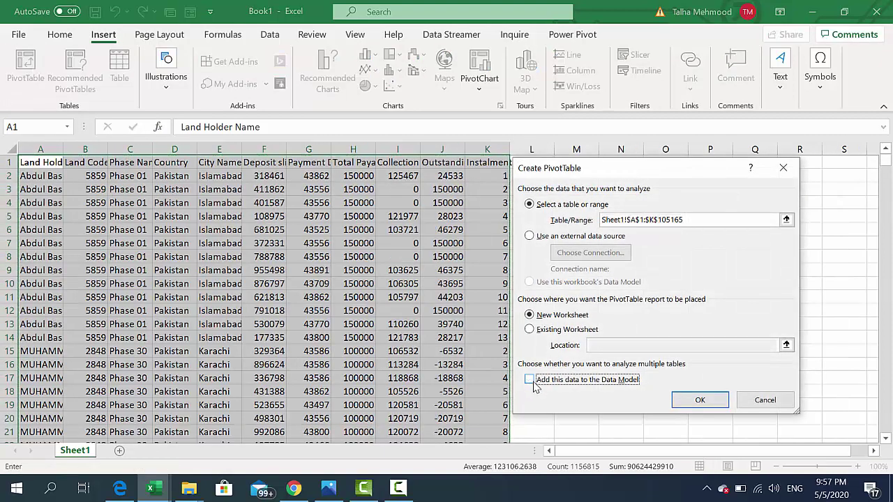
{"action": "left_click", "coordinate": [700, 401]}
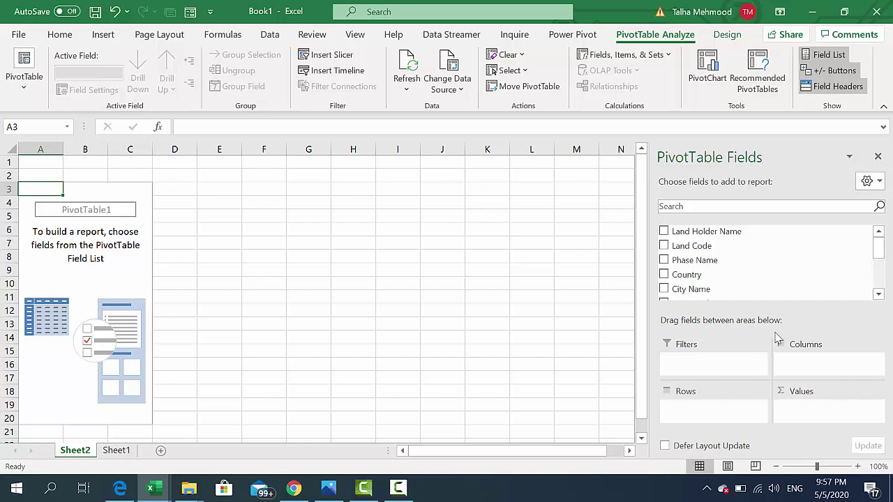
Put Land Holder Name in Rows and sum Total Payable, Collection and Outstanding in Values
{"action": "mouse_move", "coordinate": [878, 250]}
{"action": "left_mouse_down"}
{"action": "mouse_move", "coordinate": [879, 259]}
{"action": "mouse_move", "coordinate": [878, 246]}
{"action": "left_mouse_up"}
{"action": "left_click_drag", "start_coordinate": [806, 233], "coordinate": [738, 412]}
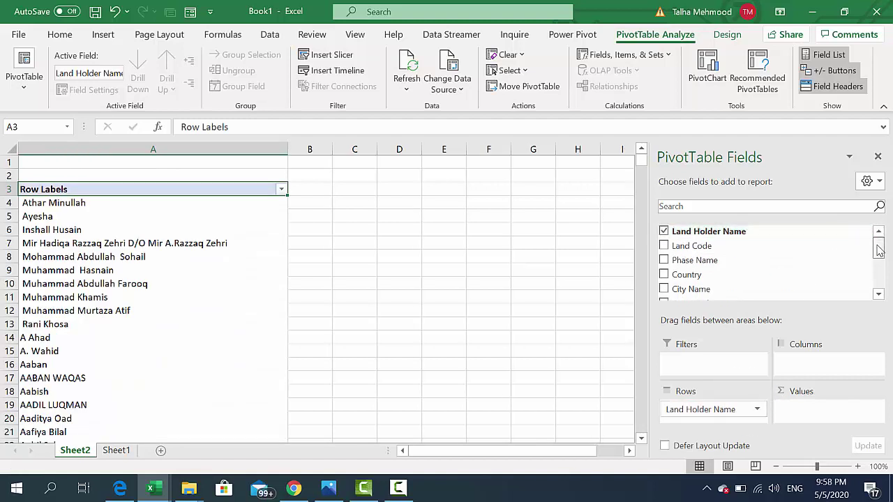
{"action": "scroll", "coordinate": [864, 259], "scroll_direction": "down", "scroll_amount": 5}
{"action": "mouse_move", "coordinate": [729, 232]}
{"action": "left_mouse_down"}
{"action": "mouse_move", "coordinate": [795, 345]}
{"action": "mouse_move", "coordinate": [806, 422]}
{"action": "left_mouse_up"}
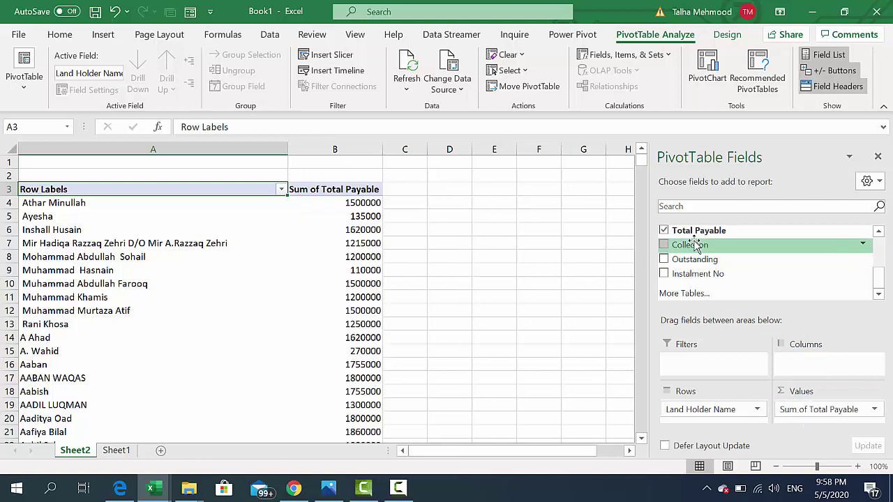
{"action": "left_click_drag", "start_coordinate": [691, 245], "coordinate": [823, 433]}
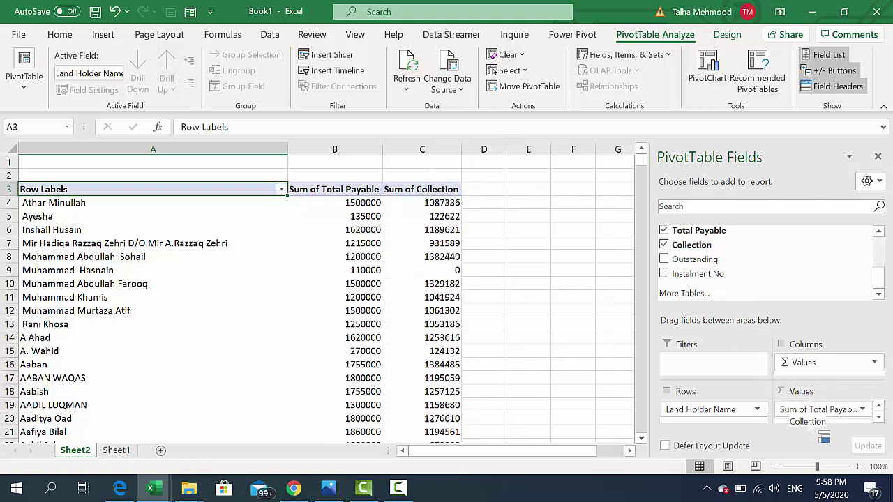
{"action": "mouse_move", "coordinate": [695, 259]}
{"action": "left_mouse_down"}
{"action": "mouse_move", "coordinate": [818, 404]}
{"action": "mouse_move", "coordinate": [832, 482]}
{"action": "left_mouse_up"}
{"action": "left_click", "coordinate": [664, 259]}
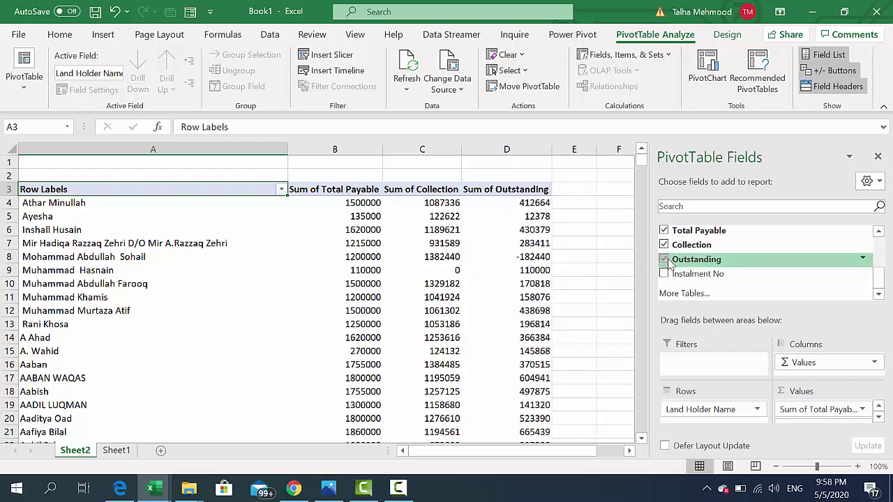
Format the pivot value cells B4:D9059 with thousands separators, e.g. 1,500,000
{"action": "left_click", "coordinate": [362, 205]}
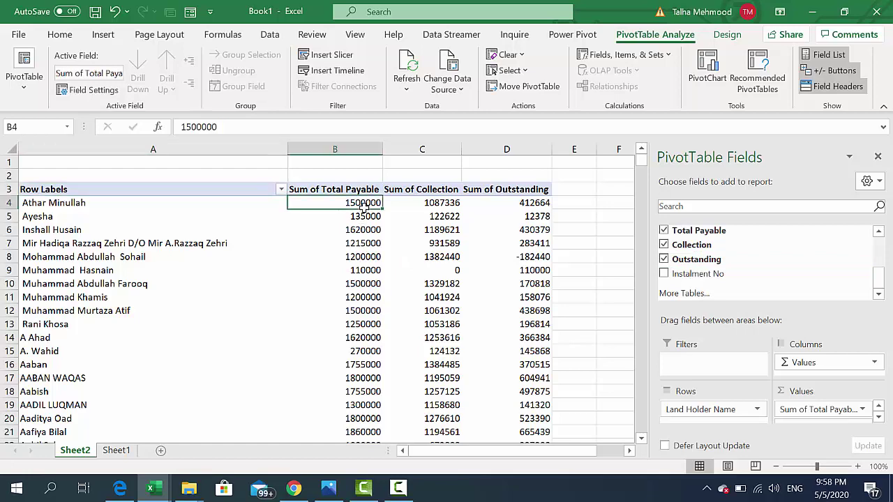
{"action": "key", "text": "ctrl+shift+Right"}
{"action": "key", "text": "ctrl+shift+Down"}
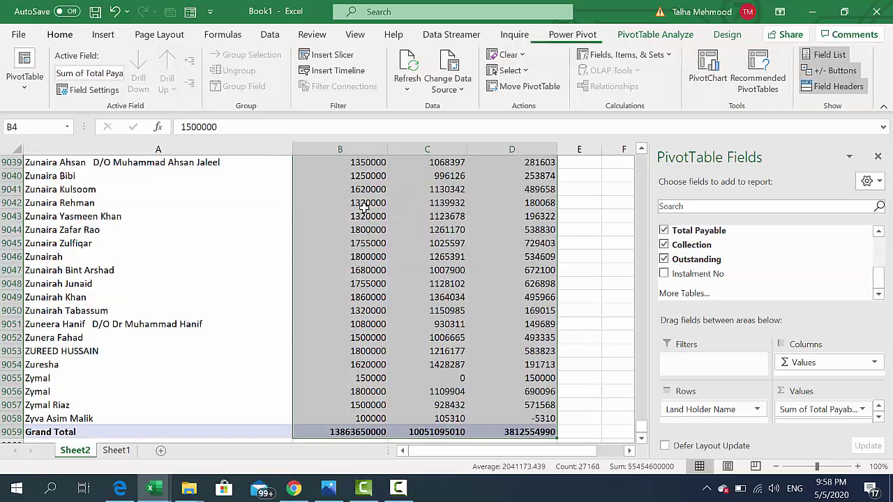
{"action": "key", "text": "ctrl+shift+1"}
{"action": "key", "text": "Up"}
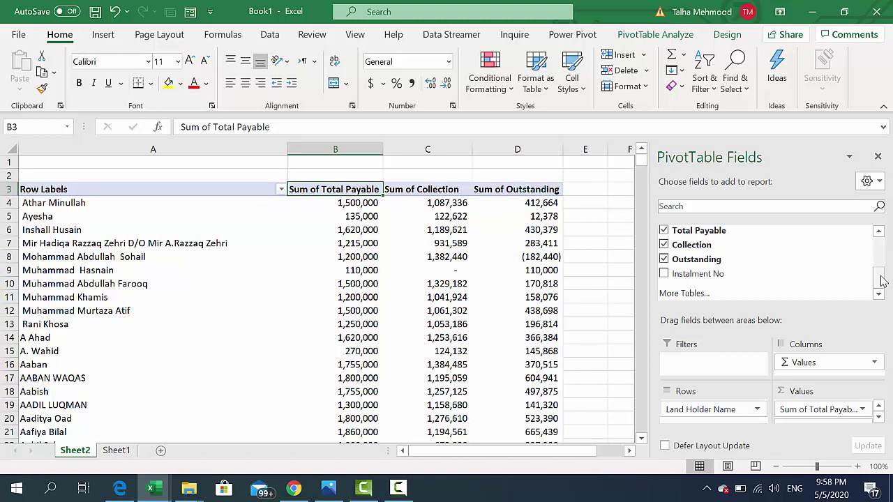
{"action": "left_click_drag", "start_coordinate": [885, 279], "coordinate": [887, 243]}
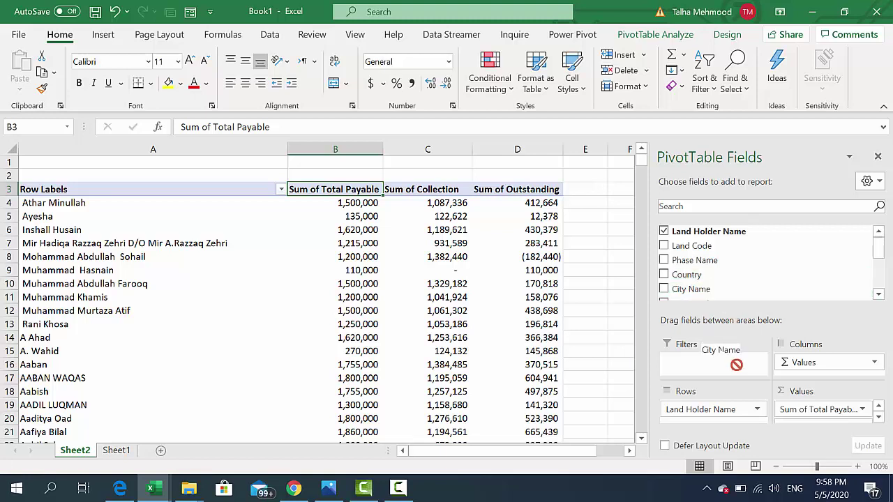
Add City Name as a report filter, then remove it again
{"action": "mouse_move", "coordinate": [691, 289]}
{"action": "left_mouse_down"}
{"action": "mouse_move", "coordinate": [726, 363]}
{"action": "mouse_move", "coordinate": [708, 353]}
{"action": "left_mouse_up"}
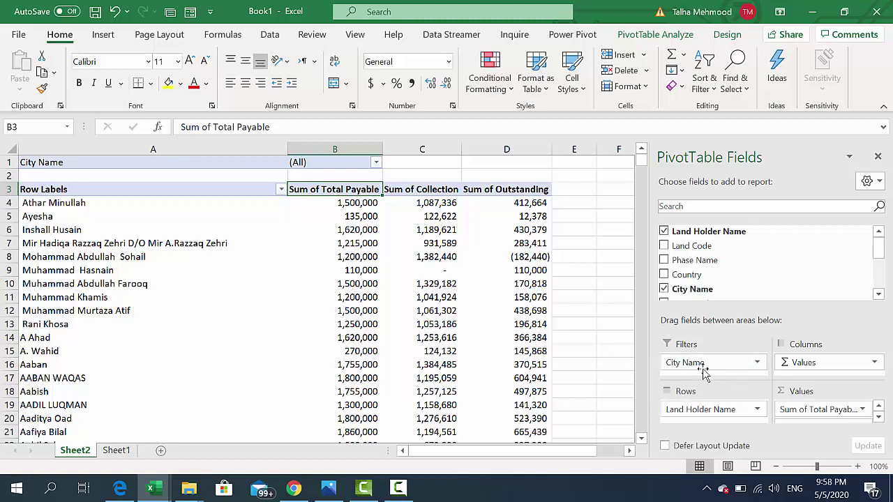
{"action": "left_click_drag", "start_coordinate": [698, 363], "coordinate": [614, 340]}
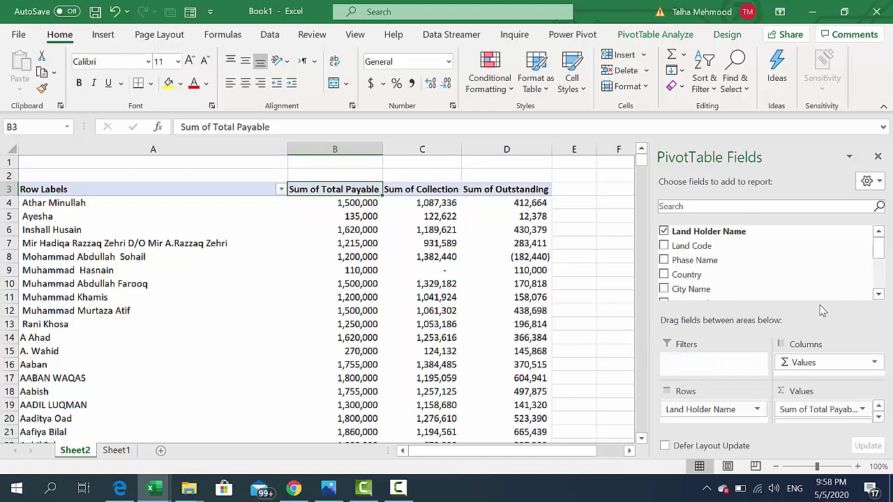
{"action": "left_click", "coordinate": [879, 294]}
{"action": "left_click", "coordinate": [881, 296]}
{"action": "left_click", "coordinate": [882, 296]}
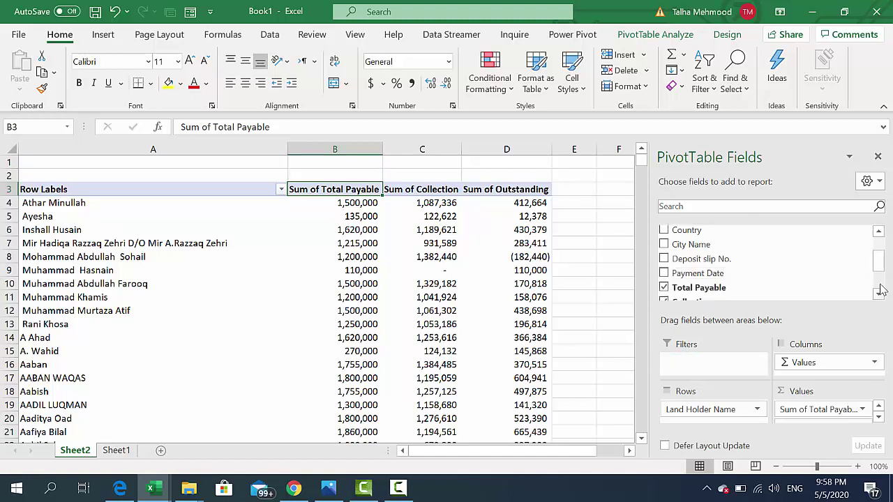
{"action": "left_click_drag", "start_coordinate": [881, 270], "coordinate": [882, 255]}
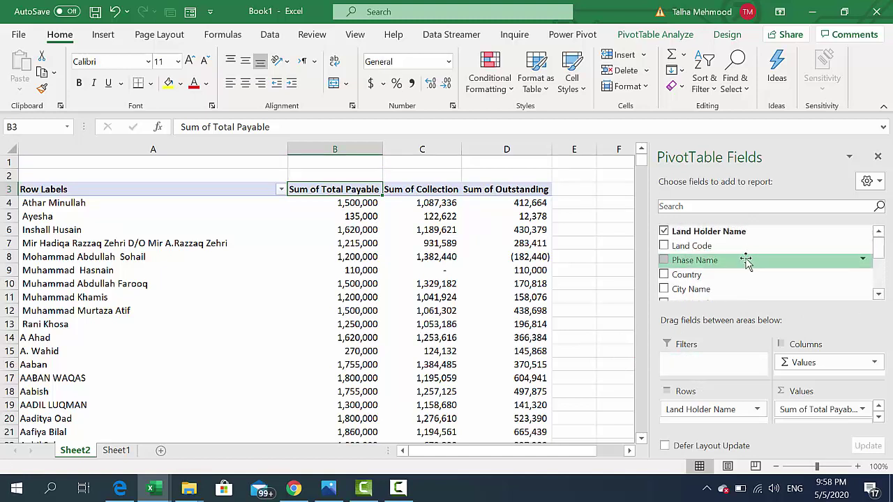
Add Phase Name as the pivot table's report filter, set to (All)
{"action": "mouse_move", "coordinate": [746, 260]}
{"action": "left_mouse_down"}
{"action": "mouse_move", "coordinate": [742, 337]}
{"action": "mouse_move", "coordinate": [726, 363]}
{"action": "mouse_move", "coordinate": [736, 380]}
{"action": "left_mouse_up"}
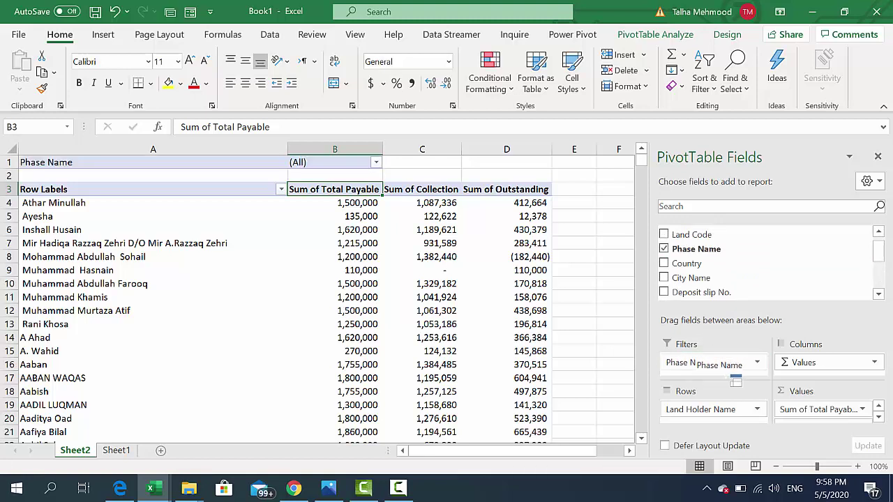
{"action": "left_click", "coordinate": [659, 35]}
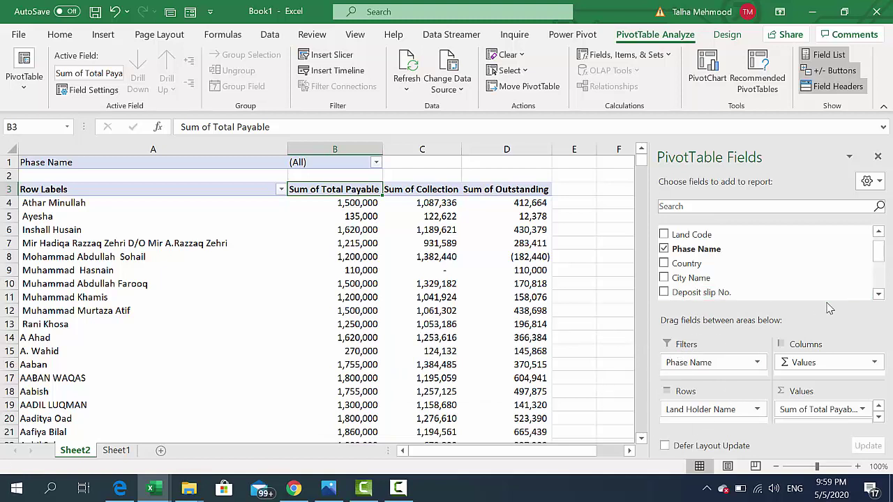
{"action": "left_click_drag", "start_coordinate": [881, 258], "coordinate": [881, 244]}
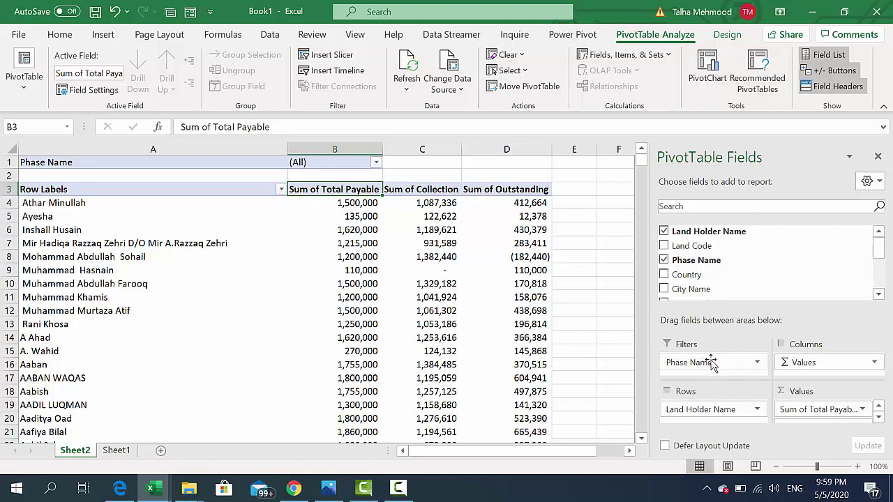
{"action": "mouse_move", "coordinate": [712, 363]}
{"action": "left_mouse_down"}
{"action": "mouse_move", "coordinate": [716, 355]}
{"action": "mouse_move", "coordinate": [712, 364]}
{"action": "left_mouse_up"}
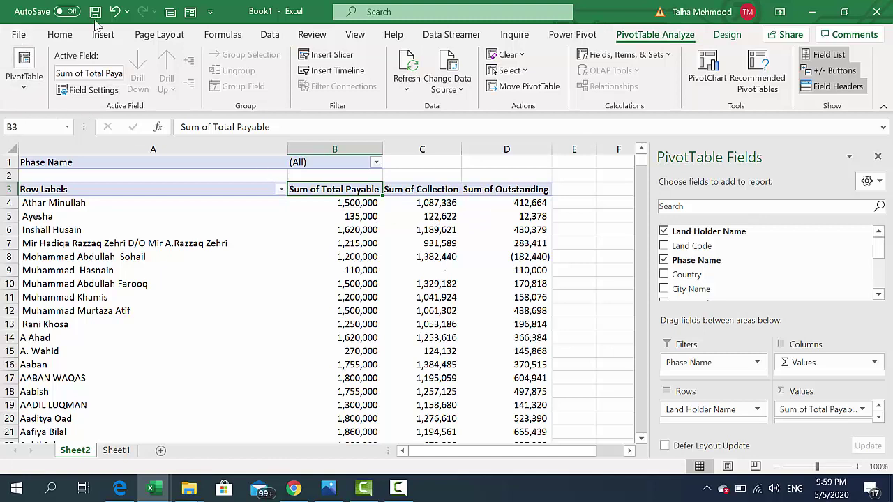
Run Show Report Filter Pages on Phase Name to create one pivot sheet per phase
{"action": "left_click", "coordinate": [28, 87]}
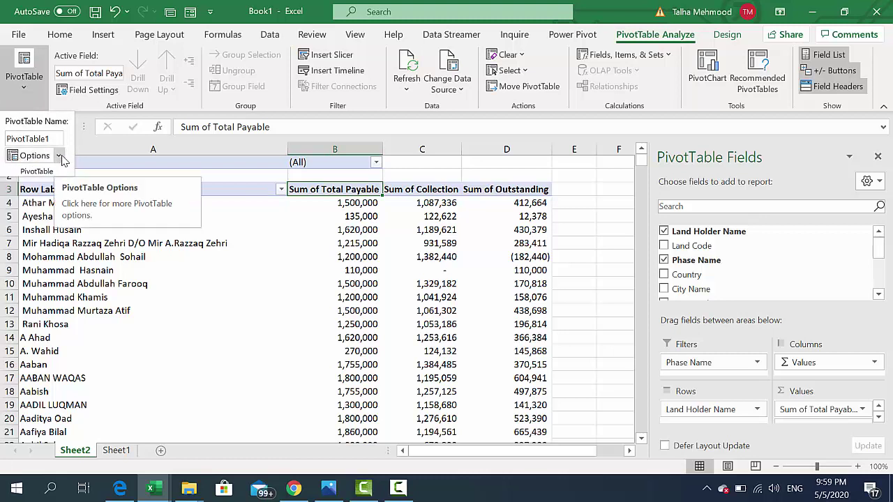
{"action": "left_click", "coordinate": [60, 155]}
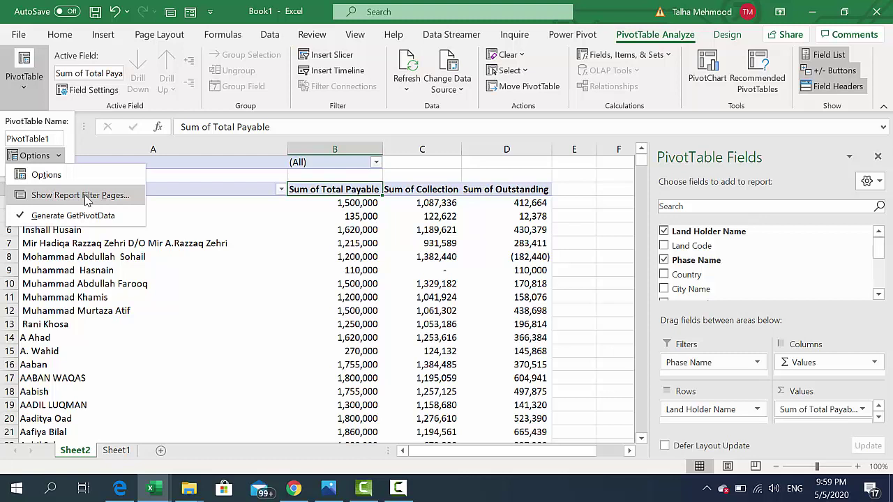
{"action": "left_click", "coordinate": [87, 198]}
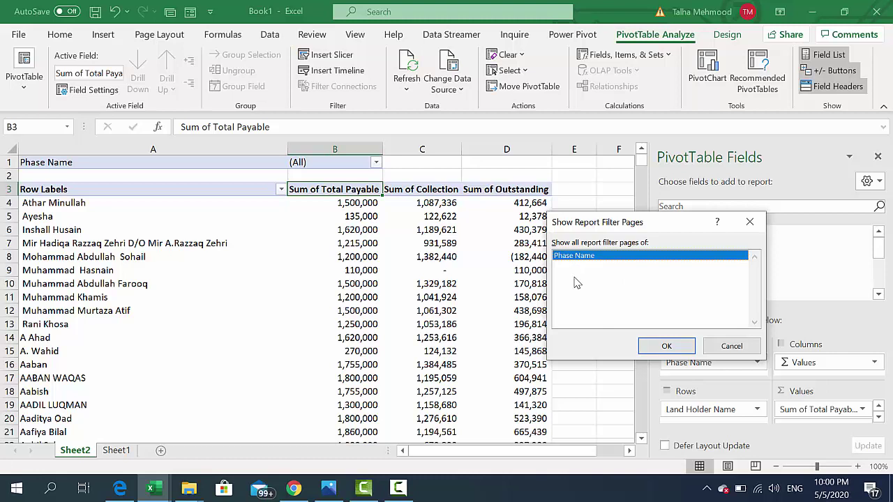
{"action": "left_click", "coordinate": [664, 349]}
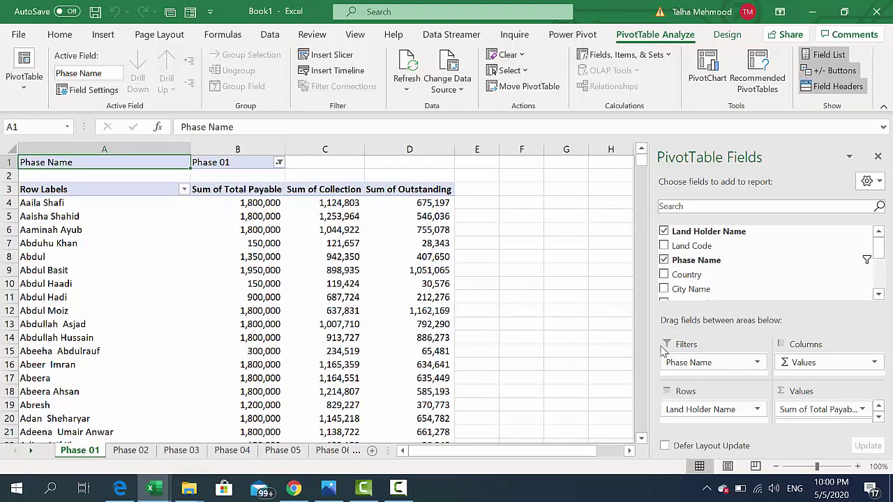
Check the Grand Total rows on the Phase 01 and Phase 02 sheets
{"action": "key", "text": "Down"}
{"action": "key", "text": "Down"}
{"action": "key", "text": "Down"}
{"action": "key", "text": "Right"}
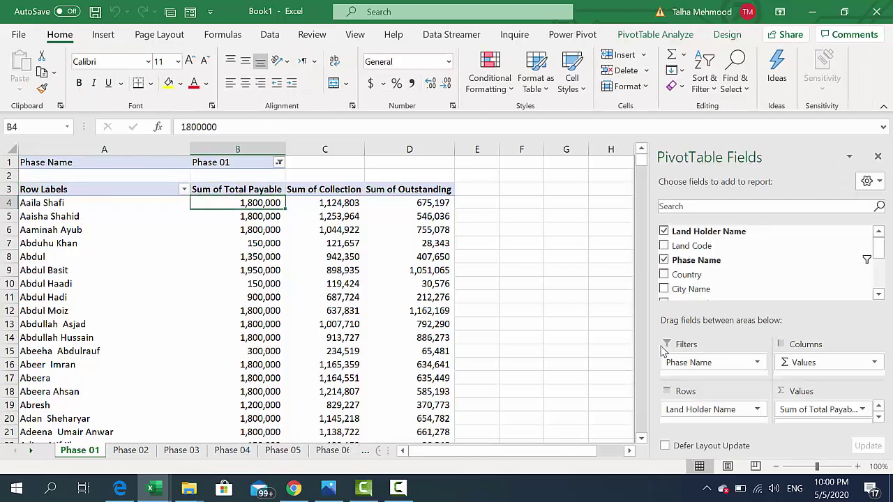
{"action": "key", "text": "ctrl+Down"}
{"action": "key", "text": "Up"}
{"action": "key", "text": "ctrl+Page_Down"}
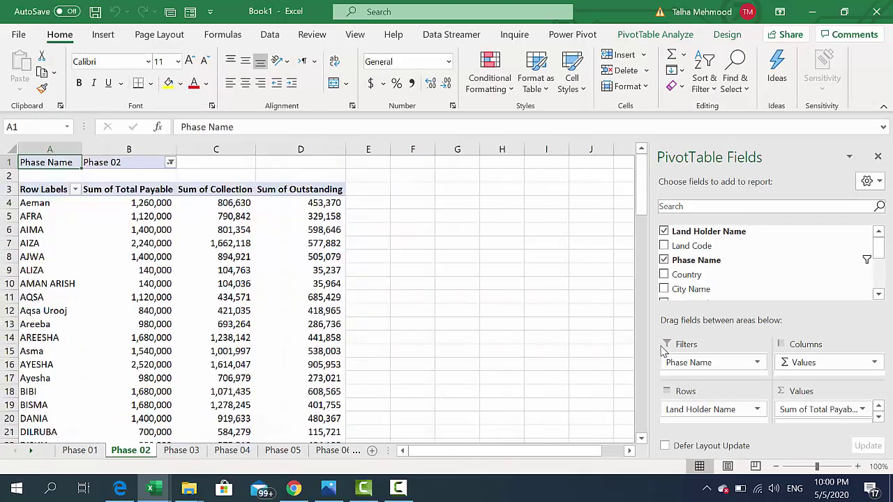
{"action": "key", "text": "Down"}
{"action": "key", "text": "Down"}
{"action": "key", "text": "Right"}
{"action": "key", "text": "Right"}
{"action": "key", "text": "Left"}
Check the Grand Total rows on the Phase 03 and Phase 04 sheets
{"action": "key", "text": "Down"}
{"action": "key", "text": "Down"}
{"action": "key", "text": "ctrl+Down"}
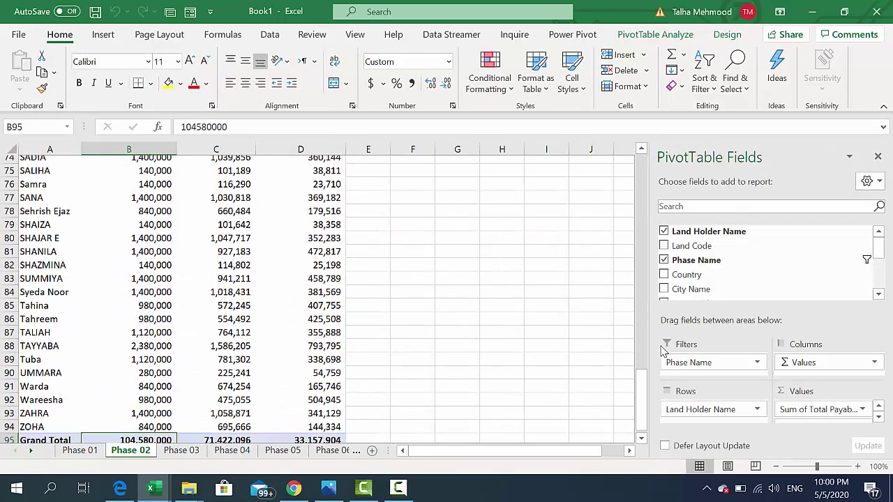
{"action": "key", "text": "Up"}
{"action": "key", "text": "ctrl+Page_Down"}
{"action": "key", "text": "Down"}
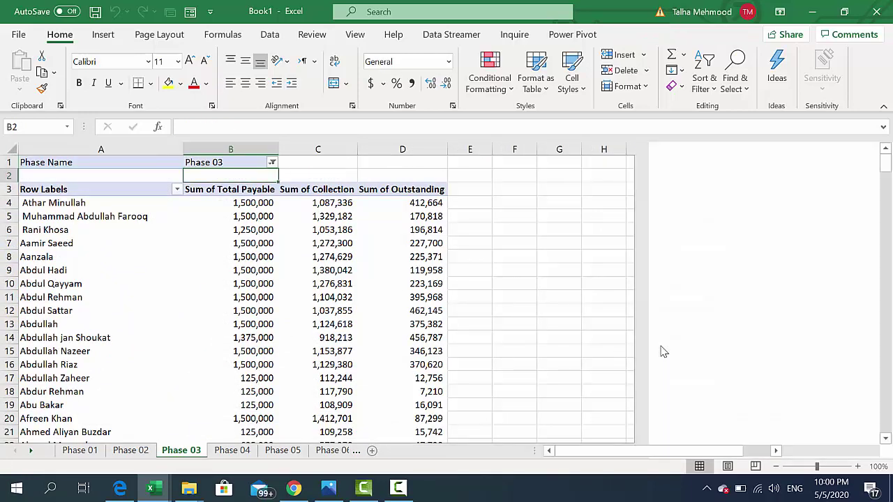
{"action": "key", "text": "Down"}
{"action": "key", "text": "Down"}
{"action": "key", "text": "Right"}
{"action": "key", "text": "ctrl+Down"}
{"action": "key", "text": "Down"}
{"action": "key", "text": "Up"}
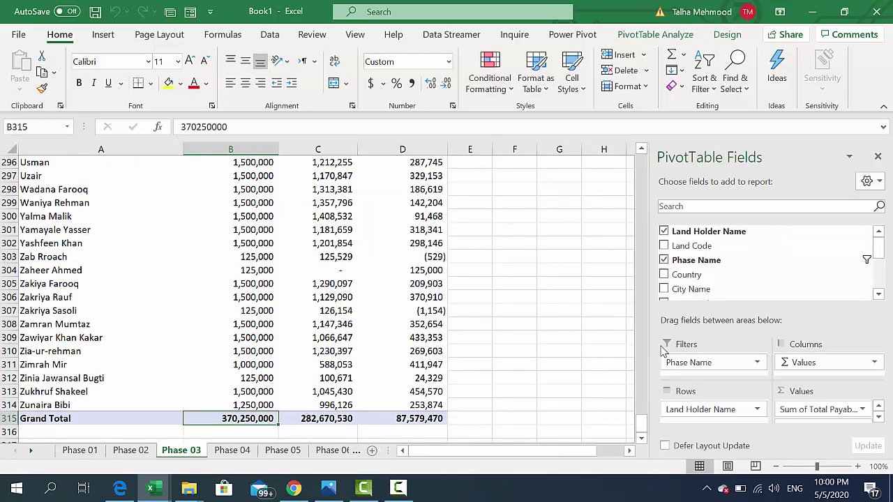
{"action": "key", "text": "ctrl+Page_Down"}
{"action": "key", "text": "Down"}
{"action": "key", "text": "Down"}
{"action": "key", "text": "Down"}
{"action": "key", "text": "Right"}
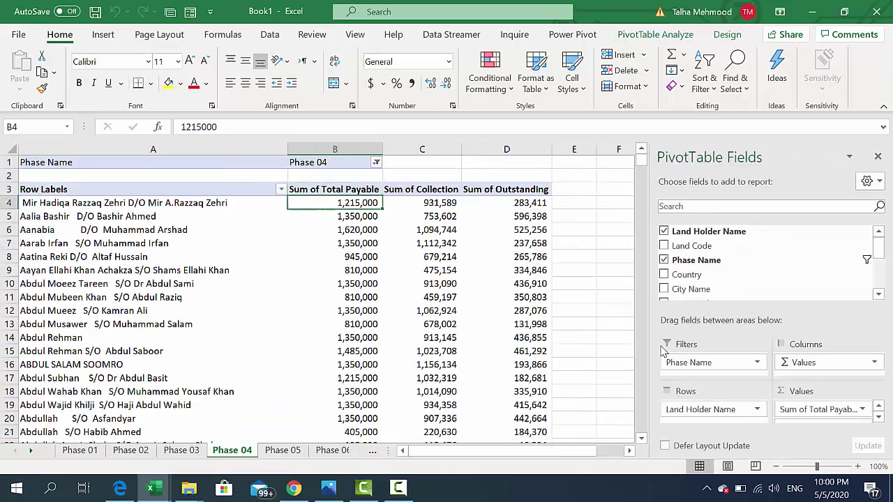
{"action": "key", "text": "ctrl+Down"}
Check the Phase 05 sheet's Grand Total and move on to Phase 06
{"action": "key", "text": "Down"}
{"action": "key", "text": "Up"}
{"action": "key", "text": "Up"}
{"action": "key", "text": "ctrl+Page_Down"}
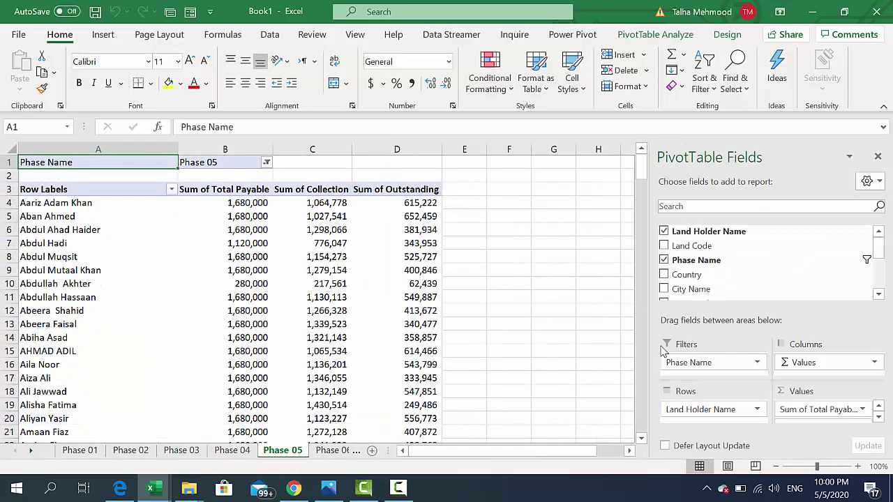
{"action": "key", "text": "Down"}
{"action": "key", "text": "Down"}
{"action": "key", "text": "Right"}
{"action": "key", "text": "Down"}
{"action": "key", "text": "Down"}
{"action": "key", "text": "ctrl+Down"}
{"action": "key", "text": "Down"}
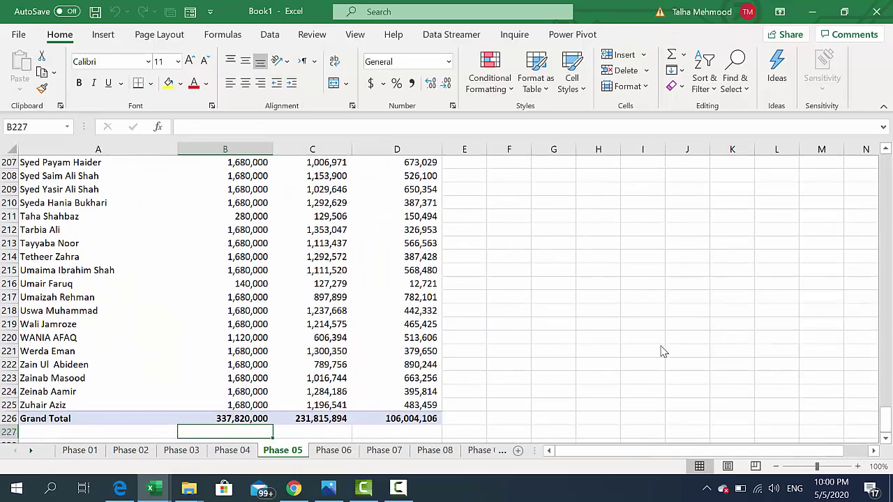
{"action": "key", "text": "ctrl+Page_Down"}
Flip forward through the later phase sheets, then step back to earlier ones
{"action": "key", "text": "ctrl+Page_Down"}
{"action": "key", "text": "ctrl+Page_Down"}
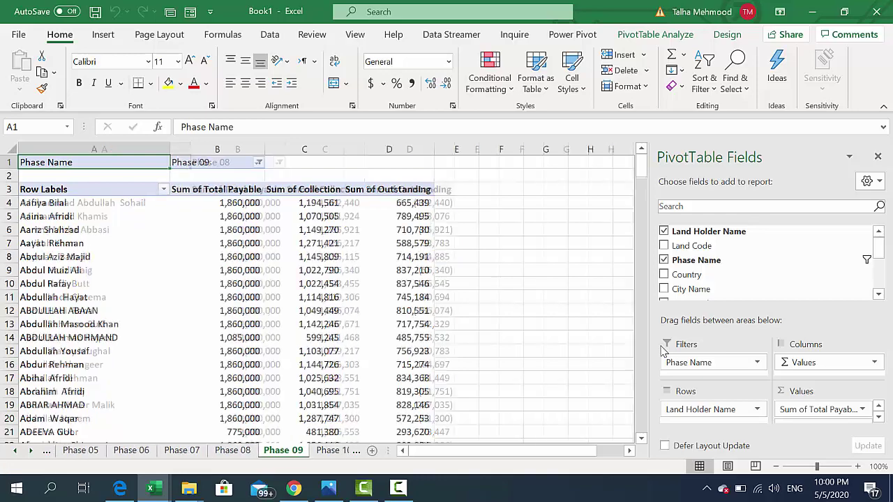
{"action": "key", "text": "ctrl+Page_Down"}
{"action": "key", "text": "ctrl+Page_Down"}
{"action": "key", "text": "ctrl+Page_Down"}
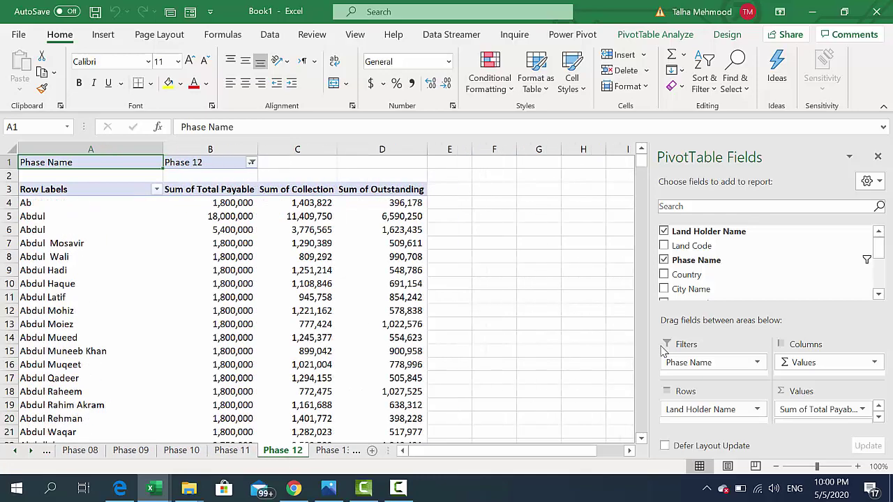
{"action": "key", "text": "ctrl+Page_Down"}
{"action": "key", "text": "ctrl+Page_Down"}
{"action": "key", "text": "ctrl+Page_Down"}
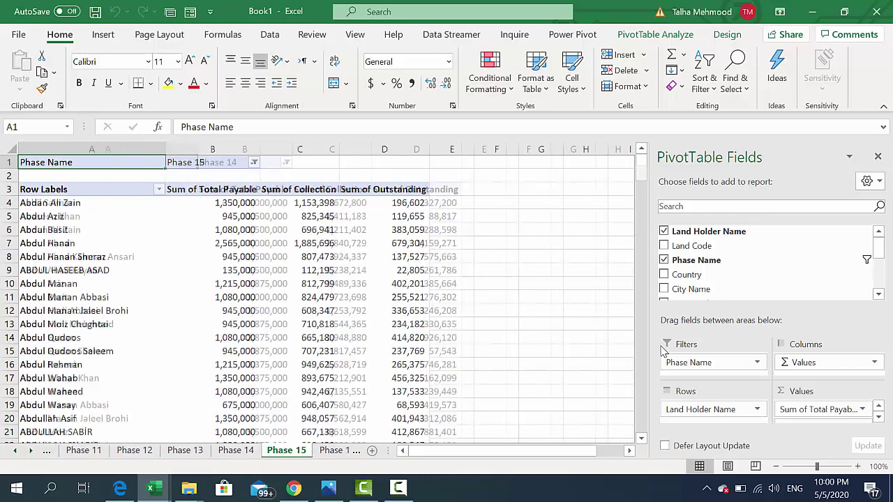
{"action": "key", "text": "ctrl+Page_Down"}
{"action": "key", "text": "ctrl+Page_Down"}
{"action": "key", "text": "ctrl+Page_Down"}
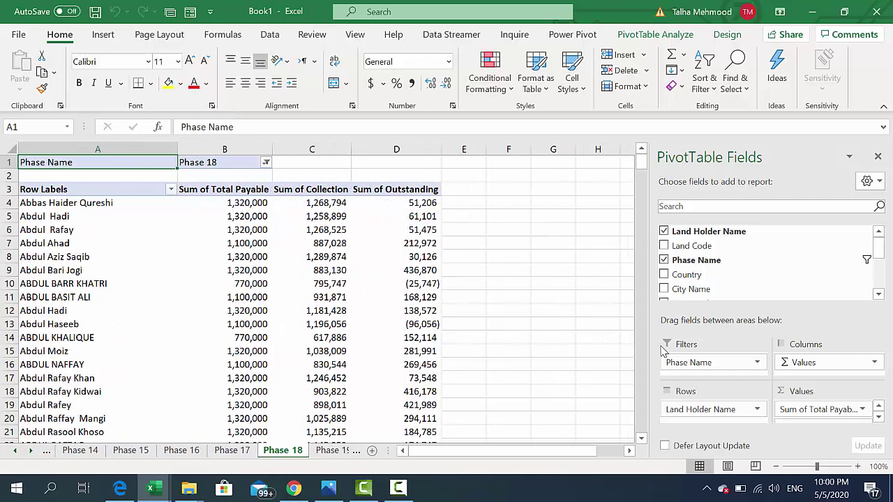
{"action": "key", "text": "ctrl+Page_Down"}
{"action": "key", "text": "ctrl+Page_Down"}
{"action": "key", "text": "ctrl+Page_Down"}
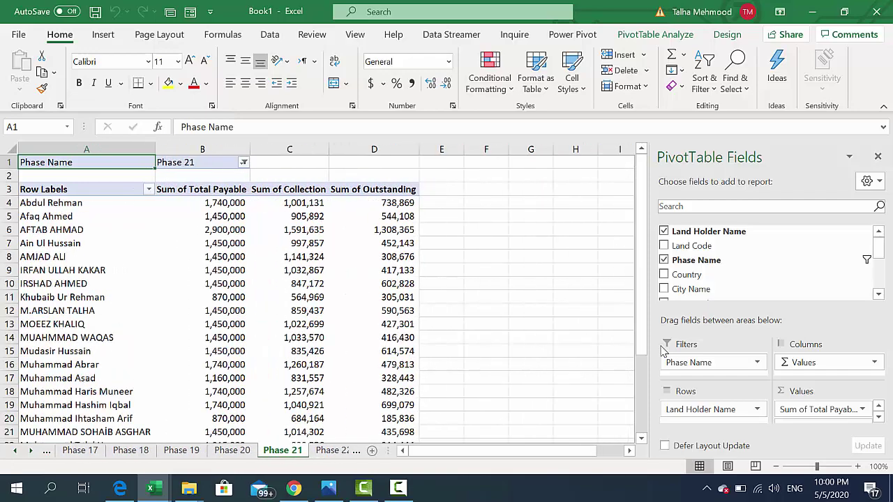
{"action": "key", "text": "ctrl+Page_Down"}
{"action": "key", "text": "ctrl+Page_Down"}
{"action": "key", "text": "ctrl+Page_Down"}
{"action": "key", "text": "ctrl+Page_Down"}
{"action": "key", "text": "ctrl+Page_Down"}
{"action": "key", "text": "ctrl+Page_Down"}
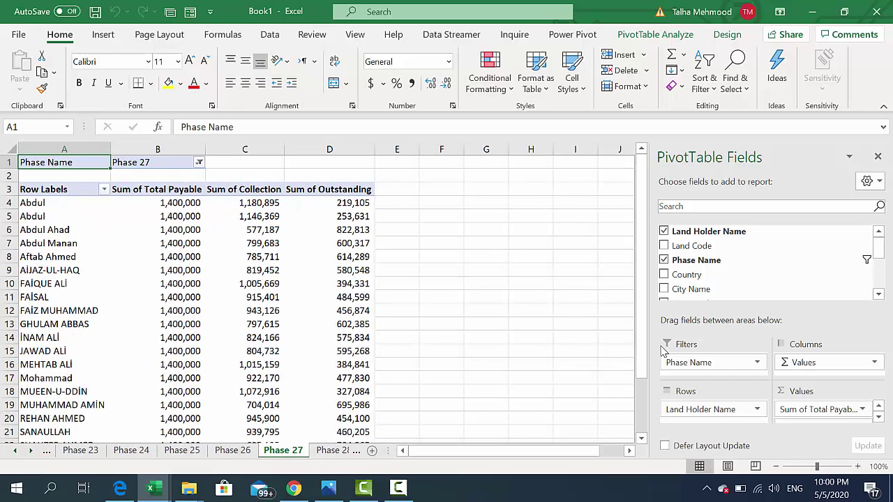
{"action": "key", "text": "ctrl+Page_Down"}
{"action": "key", "text": "ctrl+Page_Down"}
{"action": "key", "text": "ctrl+Page_Down"}
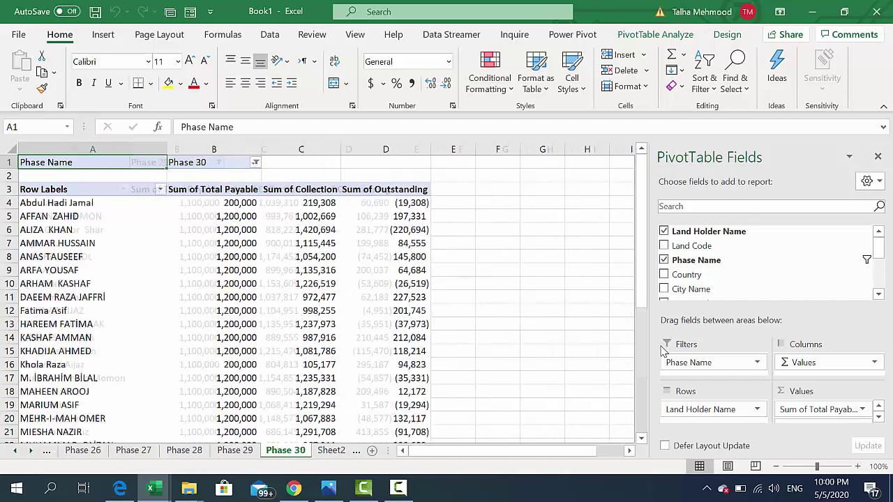
{"action": "key", "text": "ctrl+Page_Up"}
{"action": "key", "text": "ctrl+Page_Up"}
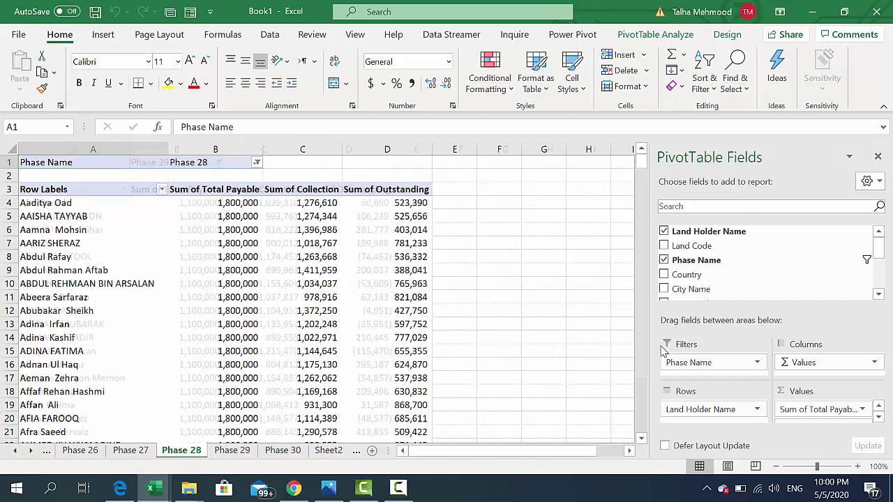
{"action": "key", "text": "ctrl+Page_Up"}
{"action": "key", "text": "ctrl+Page_Up"}
{"action": "key", "text": "ctrl+Page_Up"}
{"action": "key", "text": "ctrl+Page_Up"}
{"action": "key", "text": "ctrl+Page_Up"}
{"action": "key", "text": "ctrl+Page_Up"}
{"action": "key", "text": "ctrl+Page_Up"}
{"action": "key", "text": "ctrl+Page_Up"}
{"action": "key", "text": "ctrl+Page_Up"}
{"action": "key", "text": "ctrl+Page_Up"}
{"action": "key", "text": "ctrl+Page_Up"}
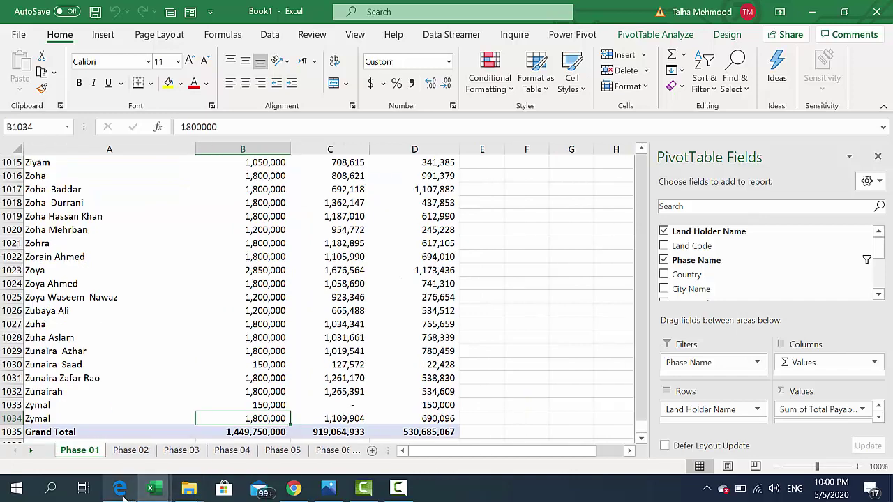
{"action": "mouse_move", "coordinate": [150, 488]}
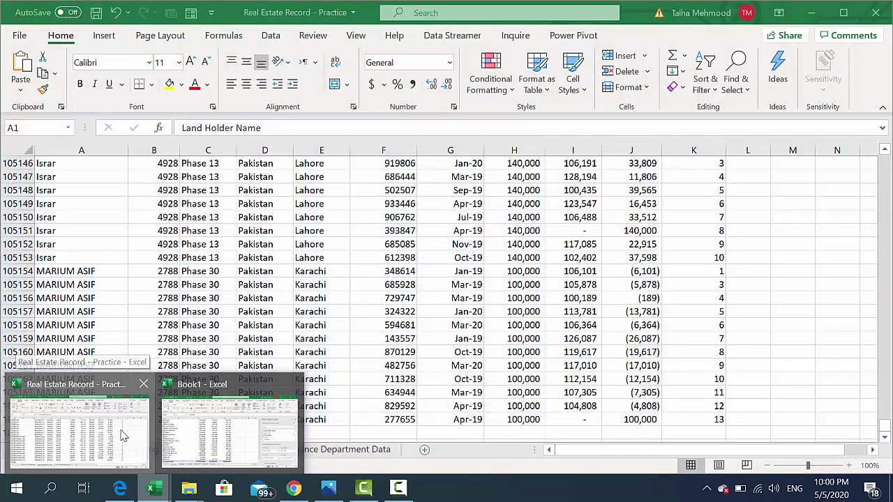
Create a new blank workbook, Book2, maximize it and dismiss its notice banners
{"action": "left_click", "coordinate": [124, 433]}
{"action": "key", "text": "ctrl+Home"}
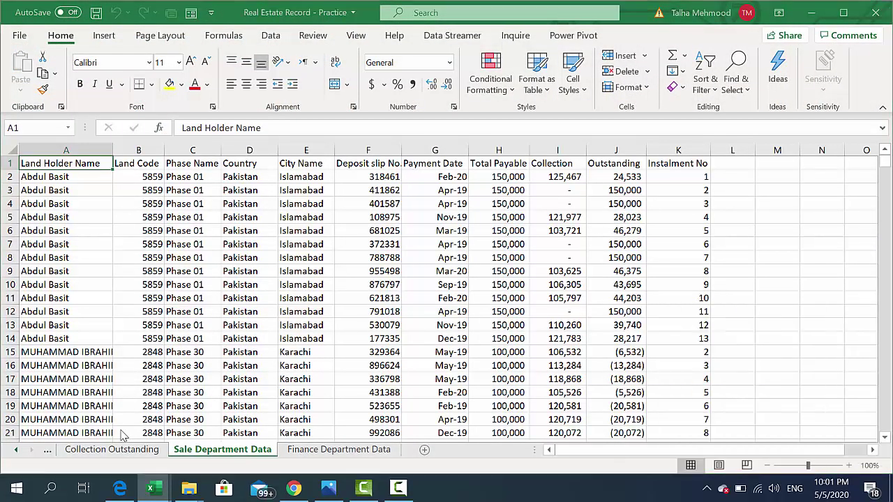
{"action": "key", "text": "ctrl+n"}
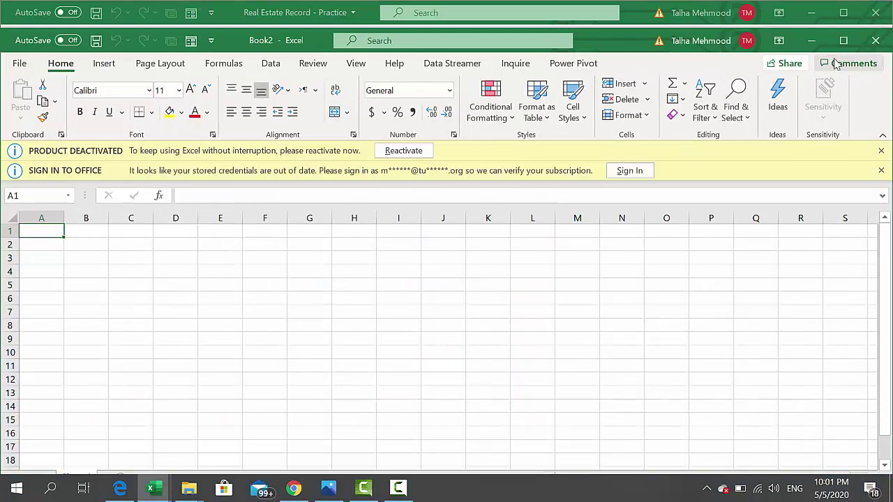
{"action": "left_click", "coordinate": [844, 40]}
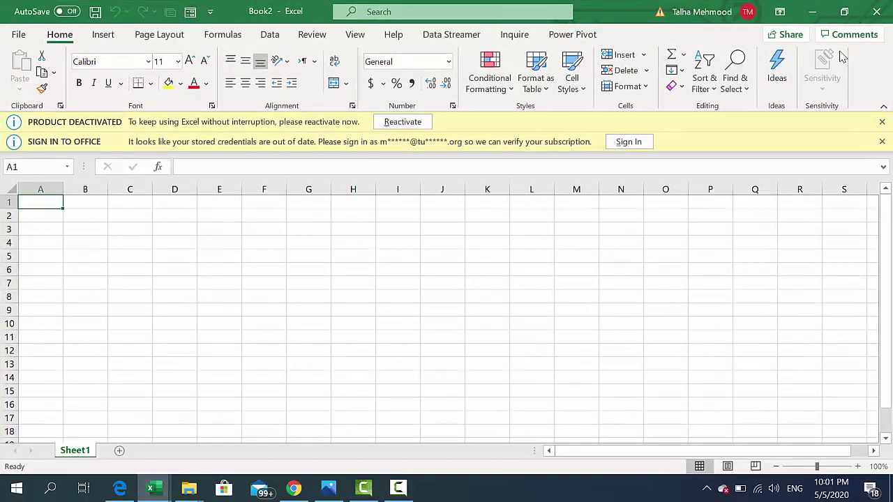
{"action": "left_click", "coordinate": [882, 122]}
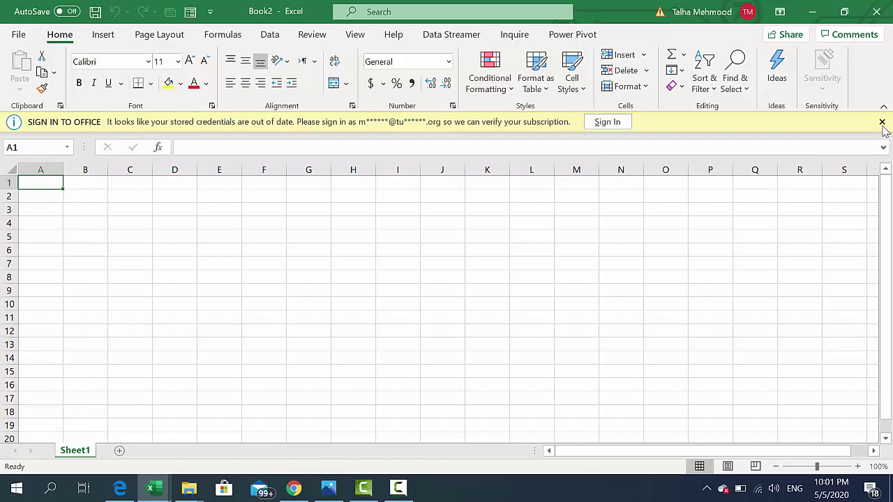
{"action": "left_click", "coordinate": [882, 122]}
Copy all Real Estate Record data (A1:K105165) and paste it as values into Book2's Sheet1
{"action": "key", "text": "alt+Tab"}
{"action": "key", "text": "ctrl+shift+Right"}
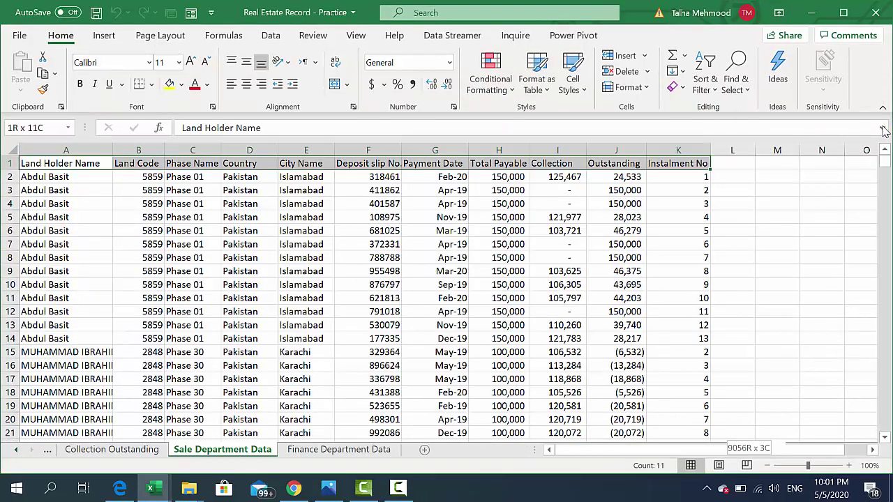
{"action": "key", "text": "ctrl+shift+Down"}
{"action": "key", "text": "ctrl+c"}
{"action": "key", "text": "alt+Tab"}
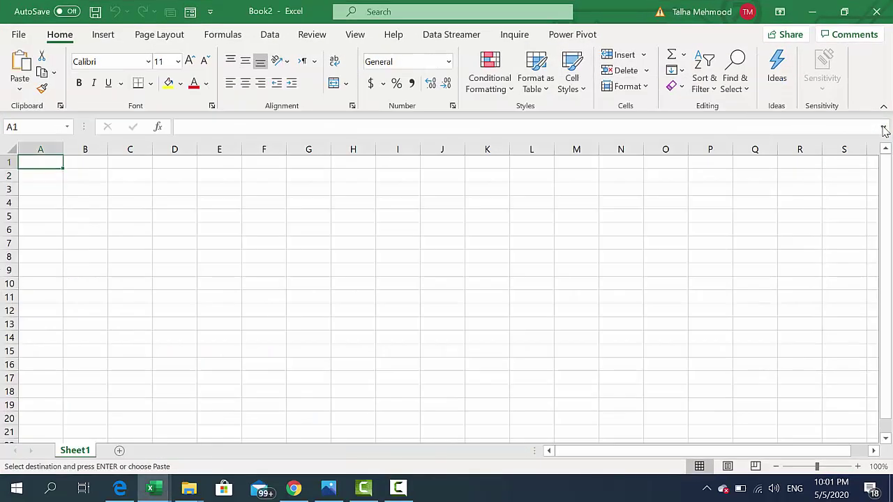
{"action": "key", "text": "ctrl+alt+v"}
{"action": "key", "text": "v"}
{"action": "key", "text": "Return"}
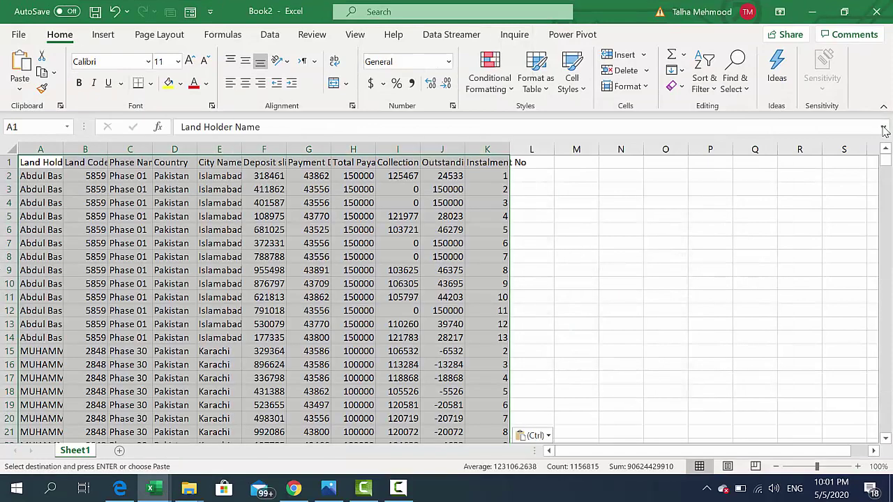
Insert a pivot table on a new sheet with Land Holder Name rows summing Total Payable, Collection and Outstanding
{"action": "left_click", "coordinate": [102, 34]}
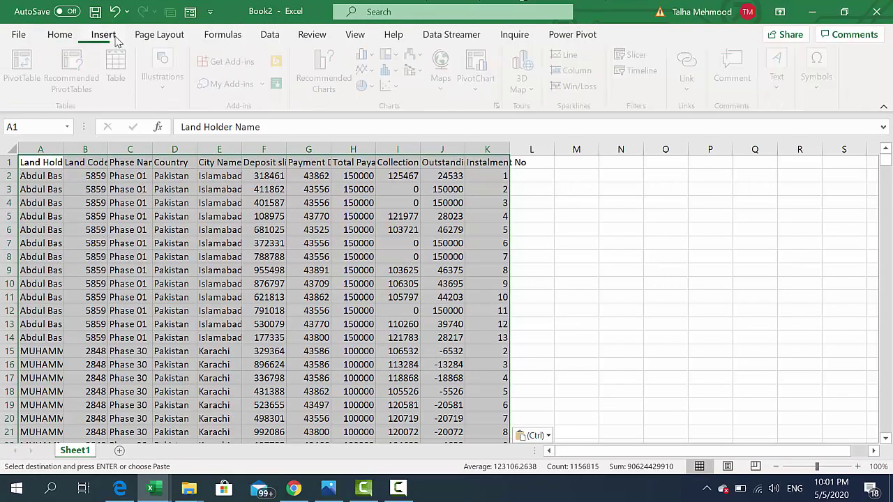
{"action": "left_click", "coordinate": [26, 66]}
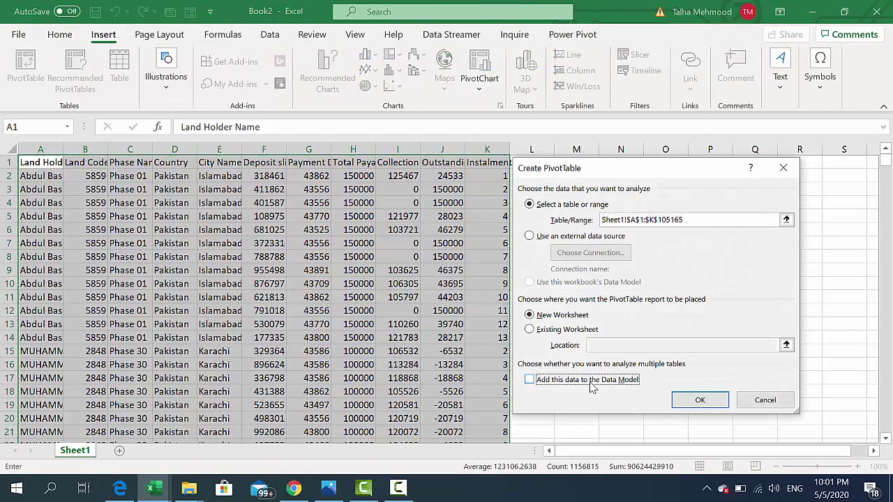
{"action": "left_click", "coordinate": [720, 400]}
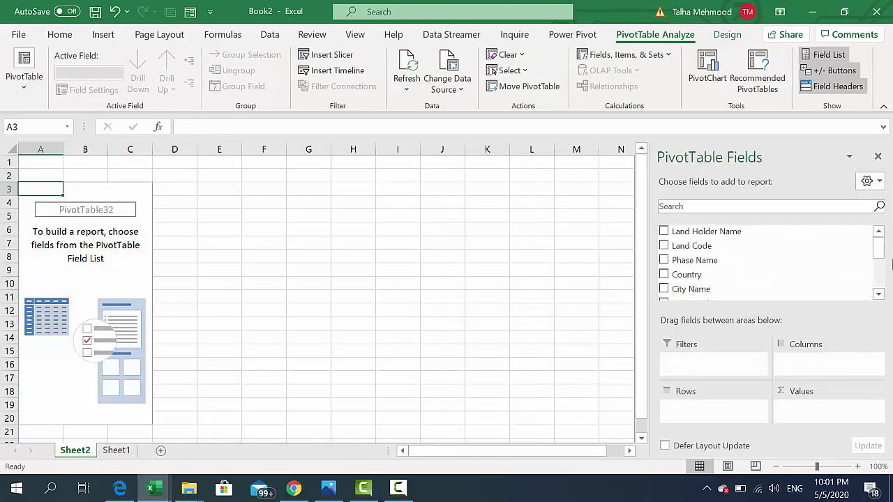
{"action": "mouse_move", "coordinate": [880, 241]}
{"action": "left_mouse_down"}
{"action": "mouse_move", "coordinate": [879, 256]}
{"action": "mouse_move", "coordinate": [880, 241]}
{"action": "left_mouse_up"}
{"action": "left_click_drag", "start_coordinate": [753, 237], "coordinate": [726, 411]}
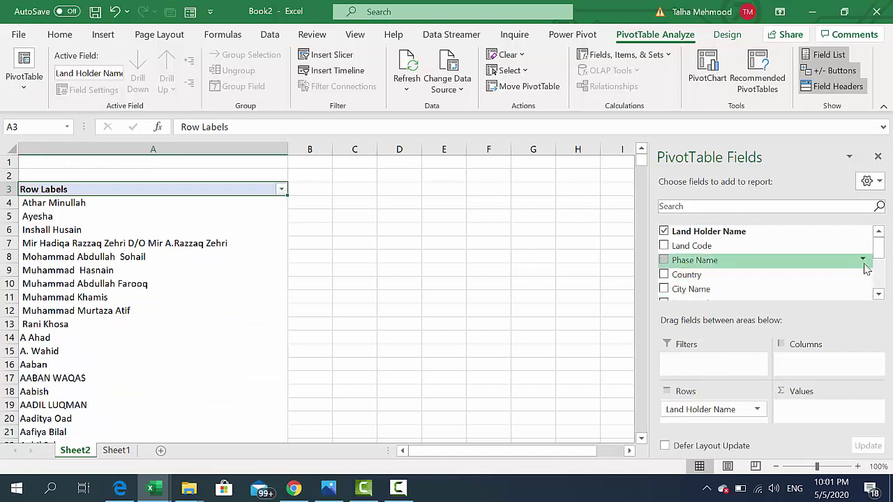
{"action": "left_click_drag", "start_coordinate": [882, 259], "coordinate": [877, 295]}
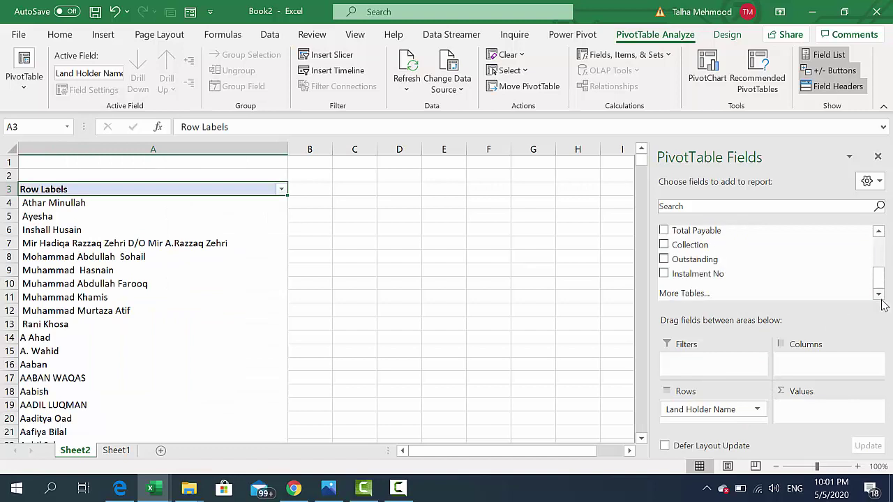
{"action": "left_click", "coordinate": [878, 233]}
{"action": "left_click", "coordinate": [878, 233]}
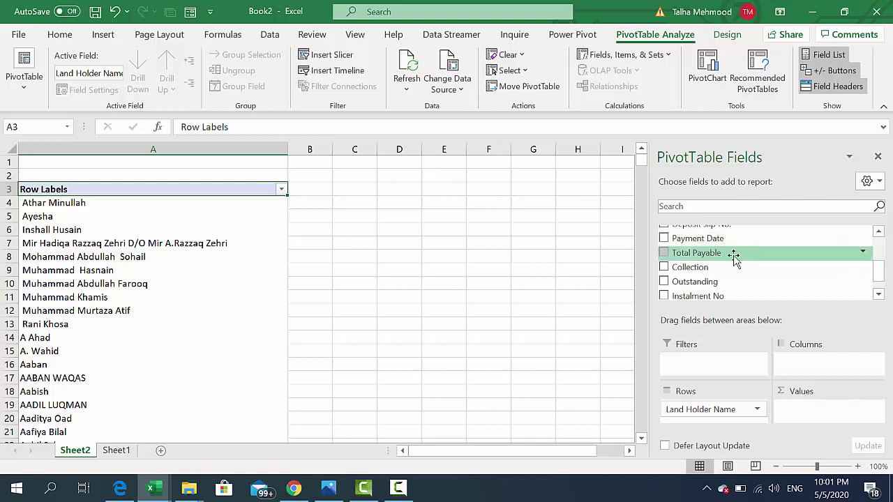
{"action": "left_click_drag", "start_coordinate": [733, 252], "coordinate": [823, 418]}
{"action": "left_click", "coordinate": [664, 268]}
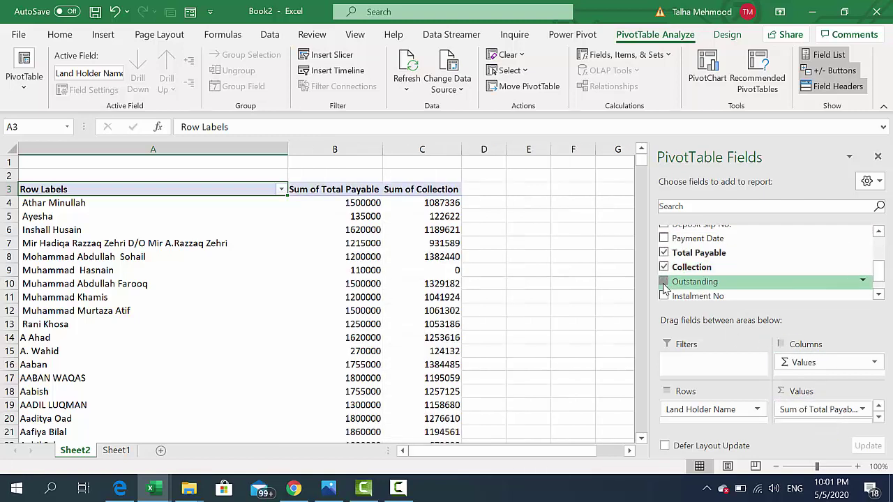
{"action": "left_click", "coordinate": [664, 281]}
Format the summed values through Grand Total with Comma Style and no decimal places
{"action": "left_click", "coordinate": [377, 202]}
{"action": "key", "text": "ctrl+shift+Right"}
{"action": "key", "text": "ctrl+shift+Down"}
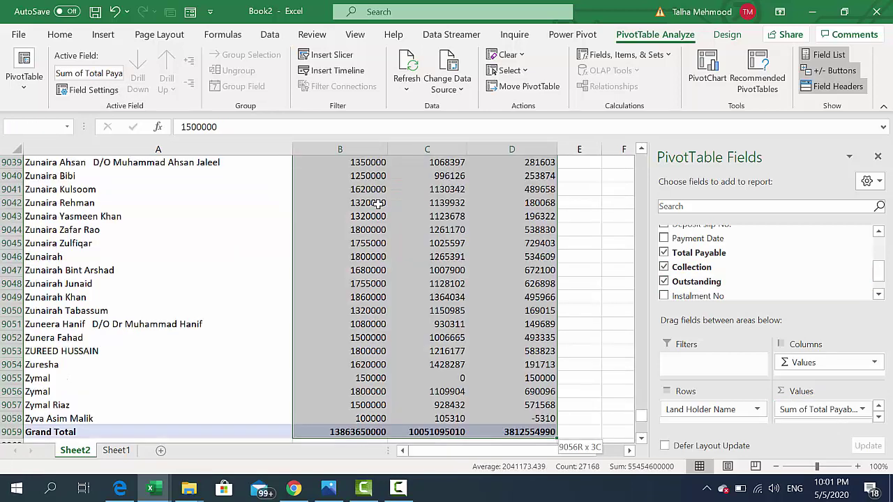
{"action": "key", "text": "alt+h"}
{"action": "key", "text": "k"}
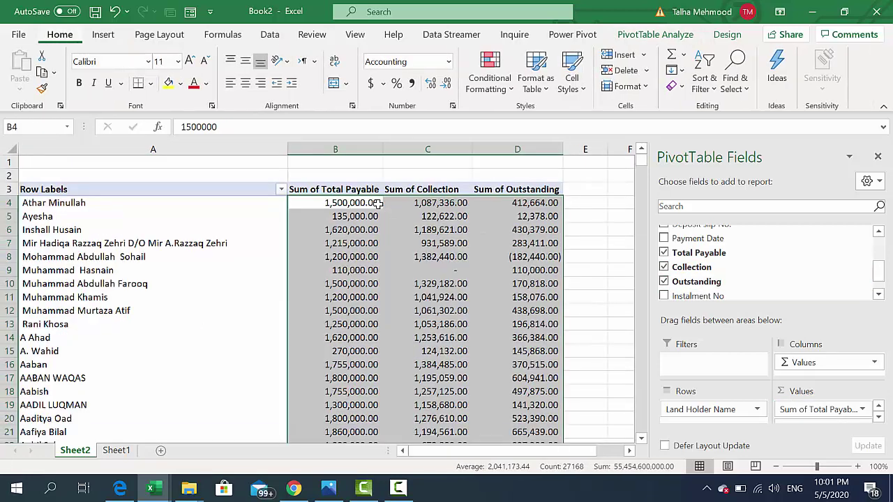
{"action": "key", "text": "alt+h"}
{"action": "key", "text": "9"}
{"action": "key", "text": "alt+h"}
{"action": "key", "text": "9"}
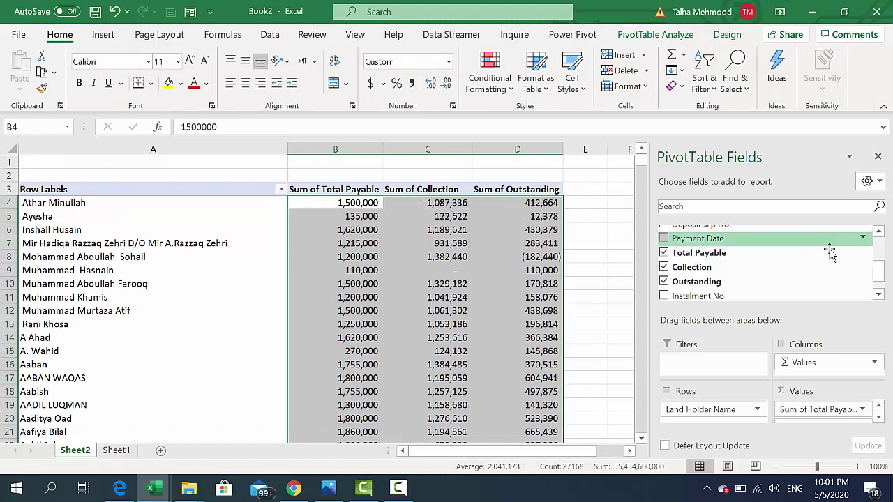
Add City Name as the report filter and use Show Report Filter Pages to create one sheet per city
{"action": "left_click_drag", "start_coordinate": [881, 273], "coordinate": [881, 241]}
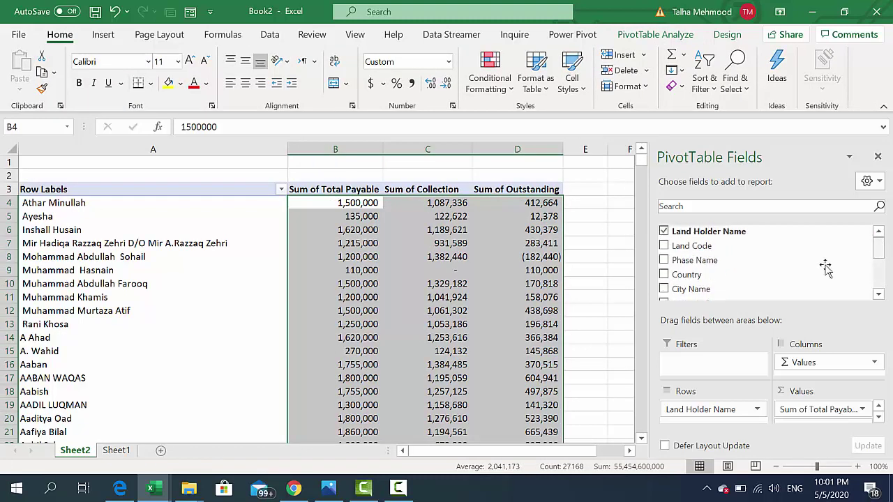
{"action": "mouse_move", "coordinate": [691, 288]}
{"action": "left_mouse_down"}
{"action": "mouse_move", "coordinate": [725, 325]}
{"action": "mouse_move", "coordinate": [724, 380]}
{"action": "mouse_move", "coordinate": [724, 359]}
{"action": "left_mouse_up"}
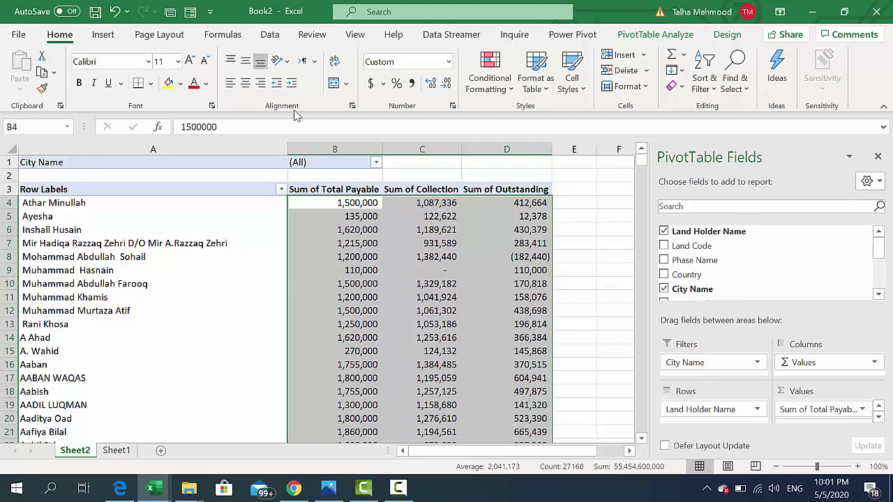
{"action": "left_click", "coordinate": [677, 35]}
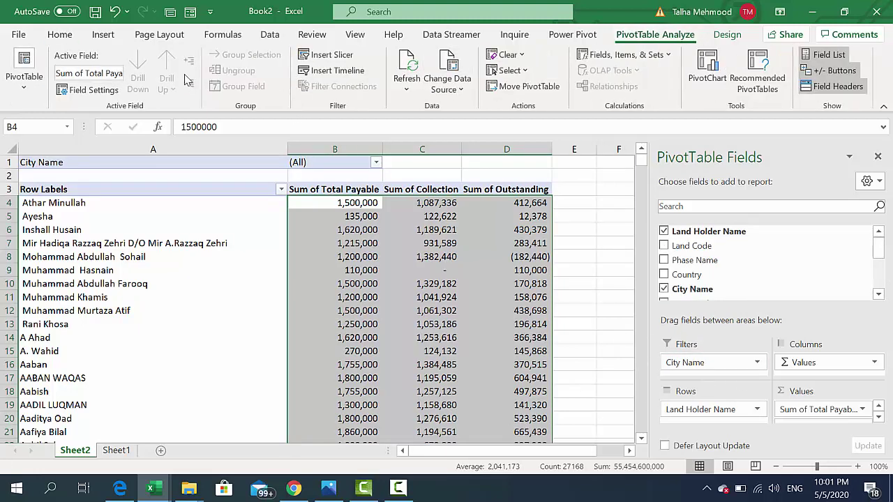
{"action": "left_click", "coordinate": [25, 87]}
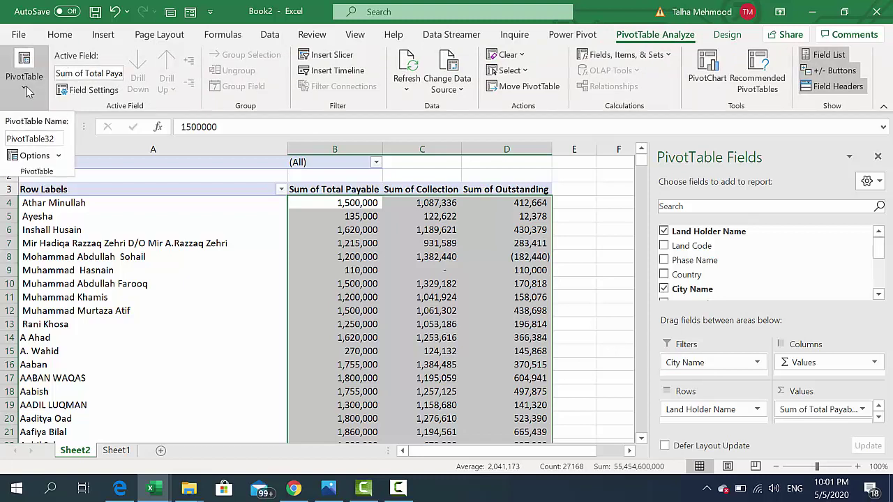
{"action": "left_click", "coordinate": [60, 157]}
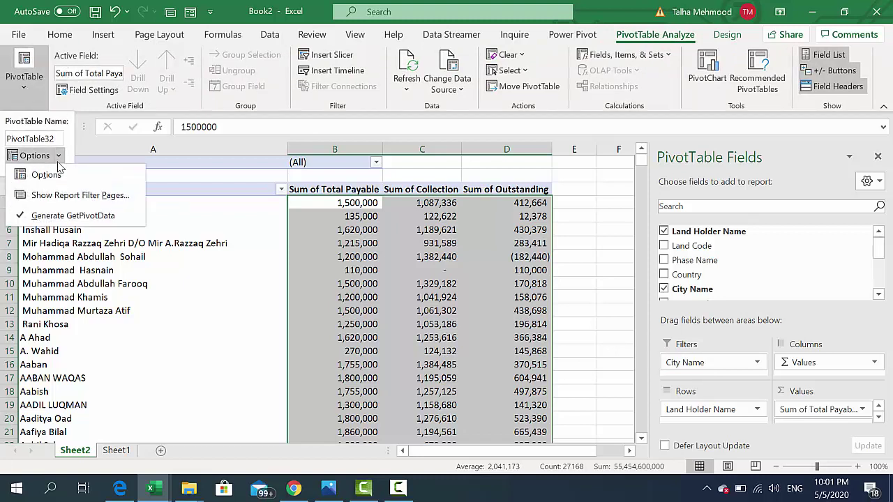
{"action": "left_click", "coordinate": [53, 198]}
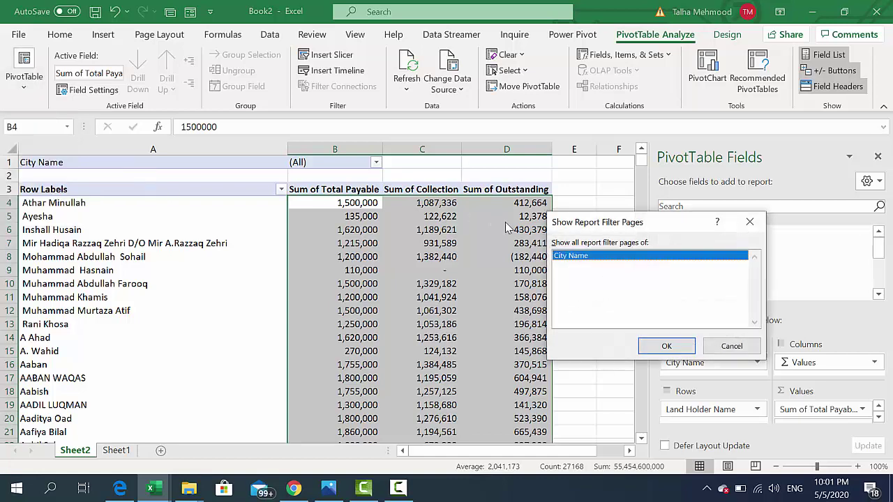
{"action": "left_click", "coordinate": [667, 346]}
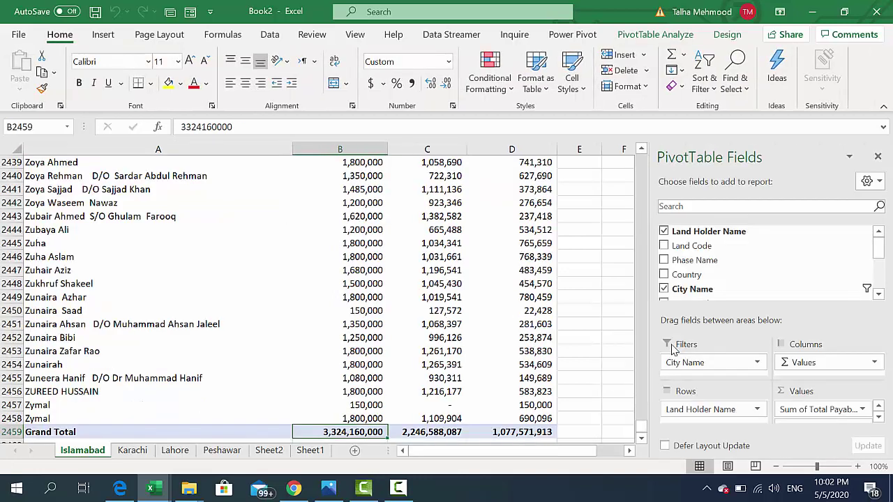
{"action": "key", "text": "Down"}
{"action": "key", "text": "Right"}
{"action": "key", "text": "Right"}
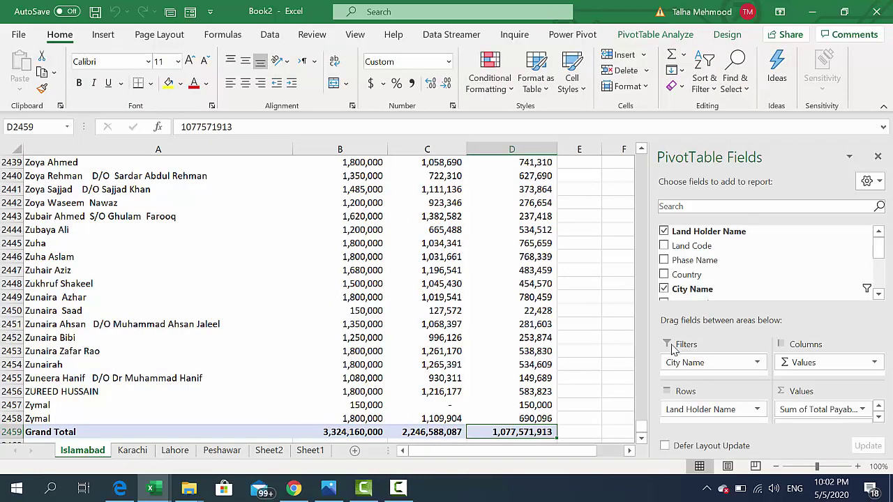
{"action": "key", "text": "ctrl+Page_Down"}
{"action": "key", "text": "Down"}
{"action": "key", "text": "Right"}
{"action": "key", "text": "Right"}
{"action": "key", "text": "Up"}
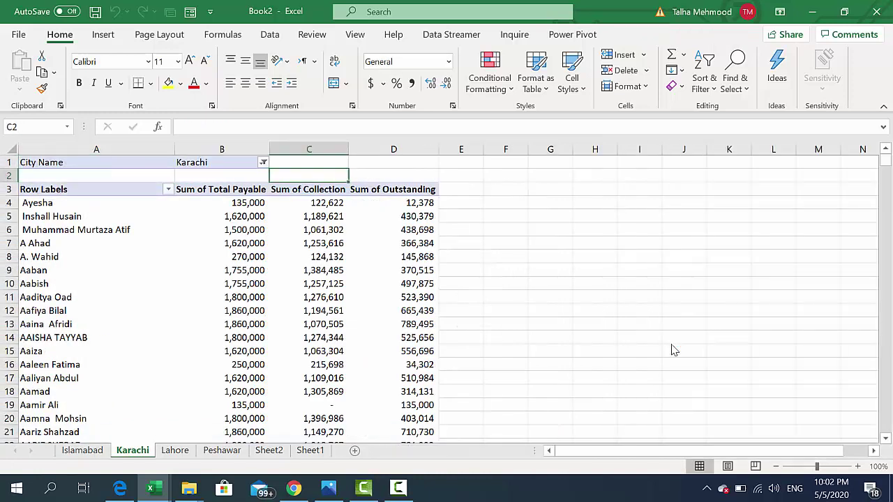
{"action": "key", "text": "Left"}
{"action": "key", "text": "Down"}
{"action": "key", "text": "Down"}
{"action": "key", "text": "Down"}
{"action": "key", "text": "ctrl+Down"}
{"action": "key", "text": "Down"}
{"action": "key", "text": "ctrl+Page_Down"}
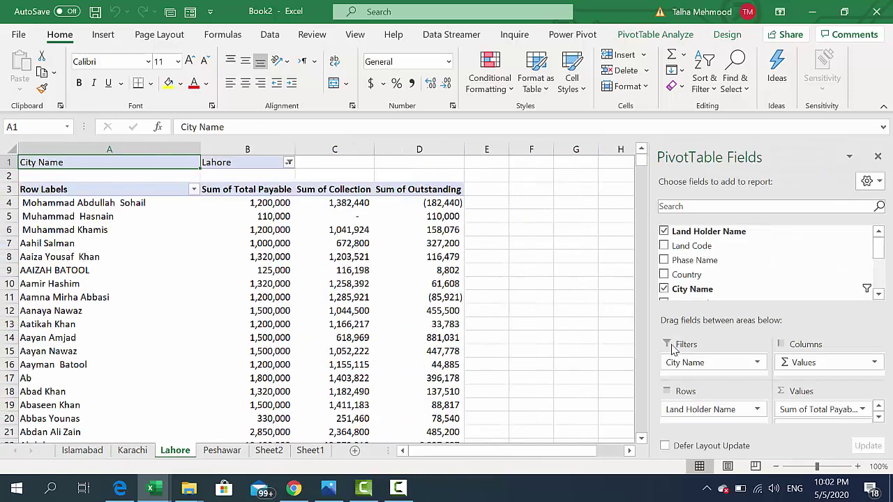
{"action": "key", "text": "Right"}
{"action": "key", "text": "Down"}
{"action": "key", "text": "Down"}
{"action": "key", "text": "ctrl+Down"}
{"action": "key", "text": "ctrl+Page_Down"}
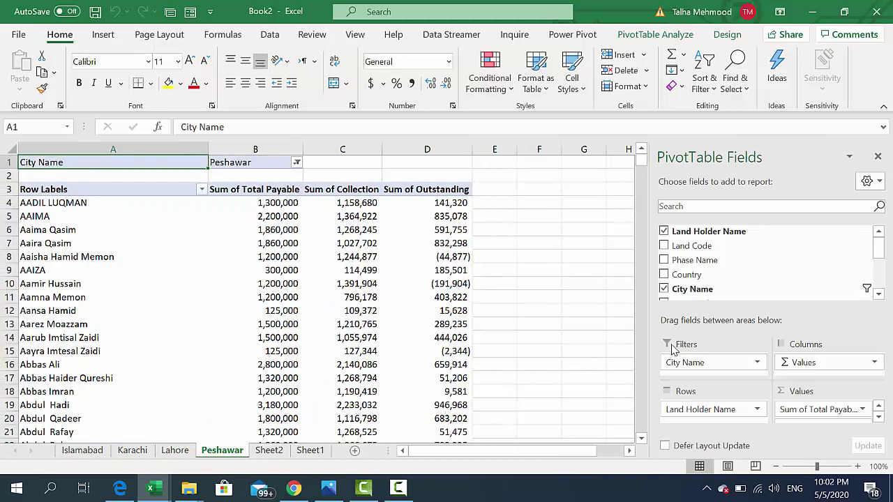
{"action": "key", "text": "Down"}
{"action": "key", "text": "Down"}
{"action": "key", "text": "Down"}
{"action": "key", "text": "Down"}
{"action": "key", "text": "Down"}
{"action": "key", "text": "Right"}
{"action": "key", "text": "Down"}
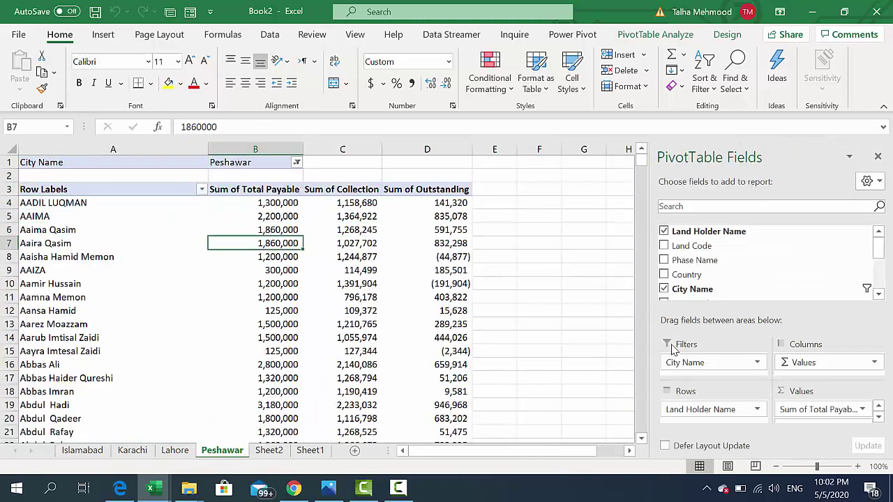
{"action": "key", "text": "ctrl+Down"}
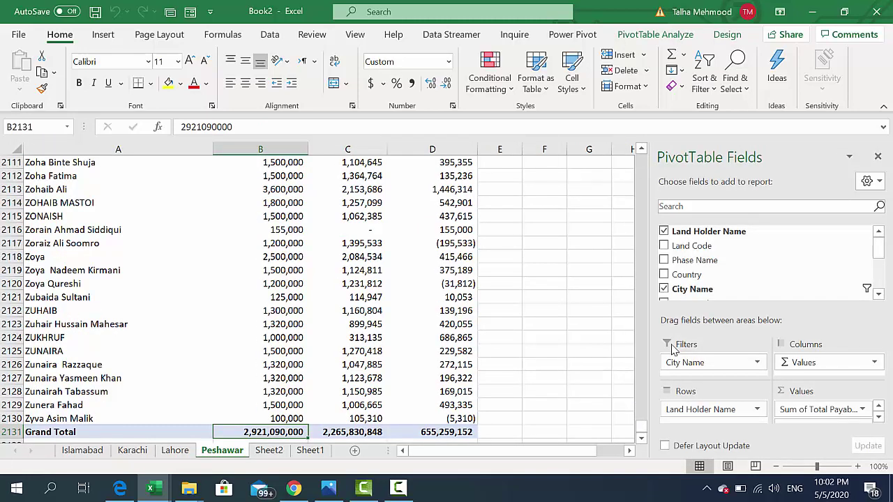
{"action": "key", "text": "ctrl+Page_Up"}
{"action": "key", "text": "ctrl+Page_Up"}
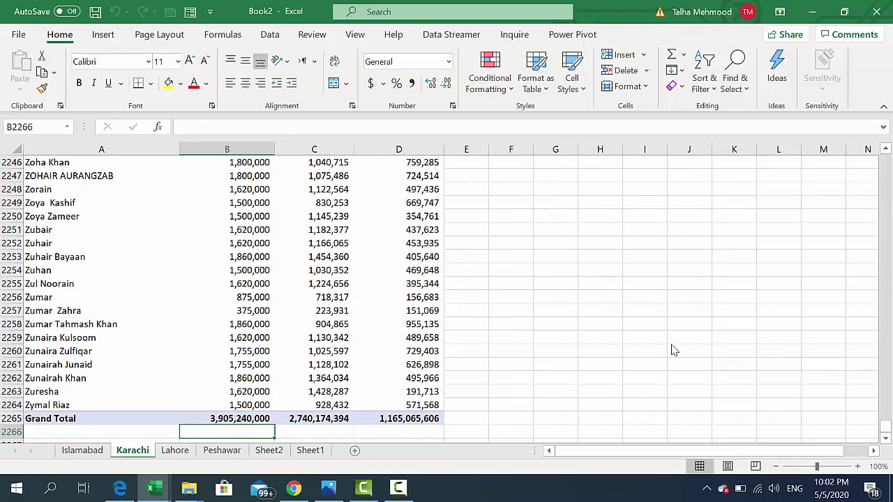
{"action": "key", "text": "ctrl+Page_Up"}
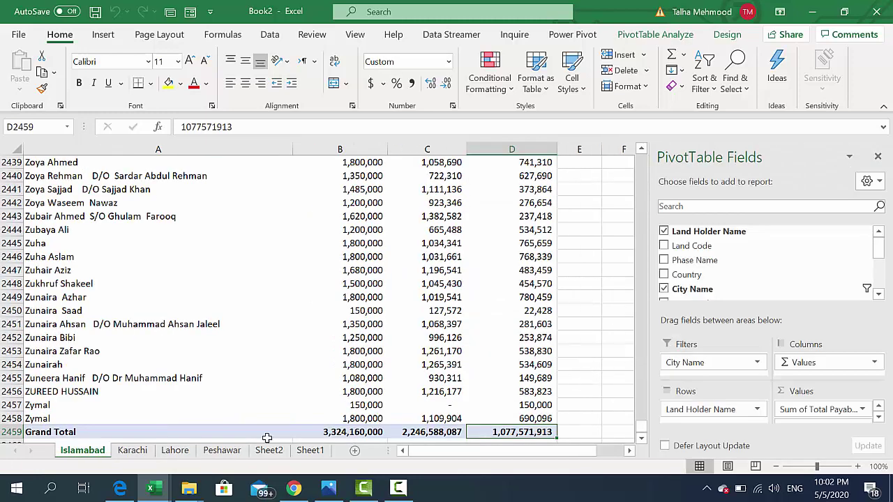
{"action": "mouse_move", "coordinate": [153, 489]}
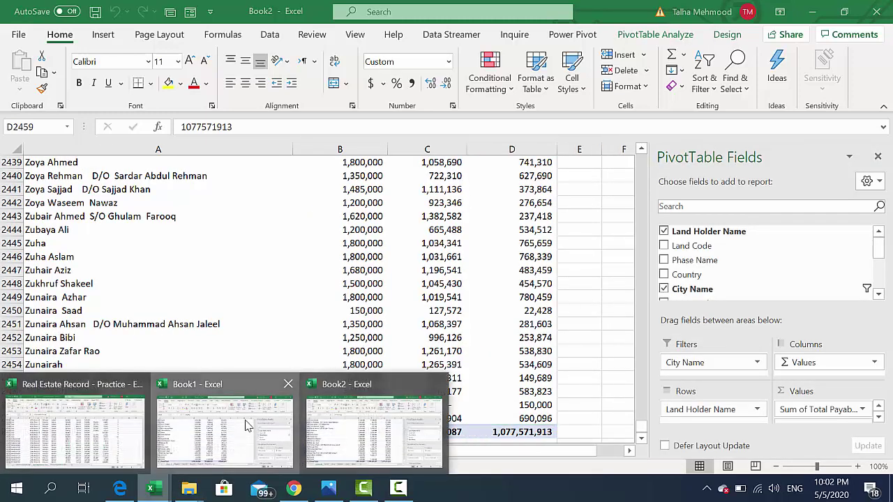
Switch to Book1 and browse its phase sheets back to Phase 03
{"action": "left_click", "coordinate": [248, 424]}
{"action": "key", "text": "ctrl+Page_Down"}
{"action": "key", "text": "ctrl+Page_Down"}
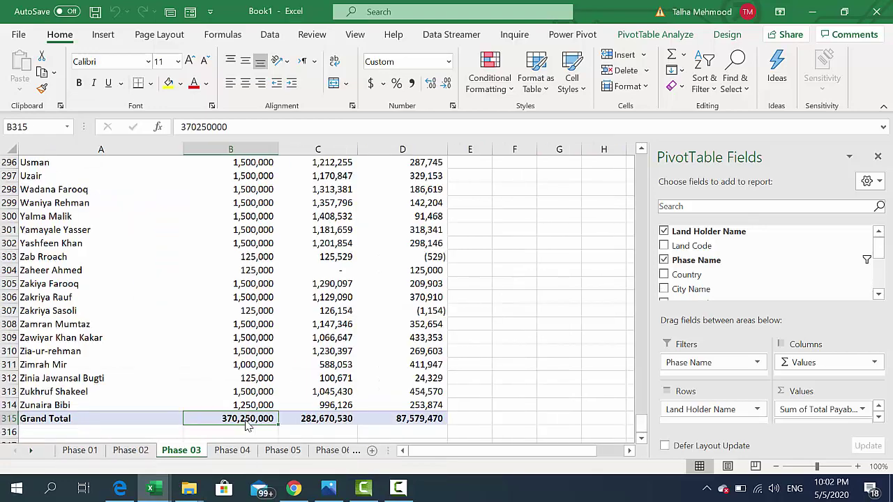
{"action": "key", "text": "ctrl+Page_Down"}
{"action": "key", "text": "ctrl+Page_Down"}
{"action": "key", "text": "ctrl+Page_Down"}
{"action": "key", "text": "ctrl+Page_Down"}
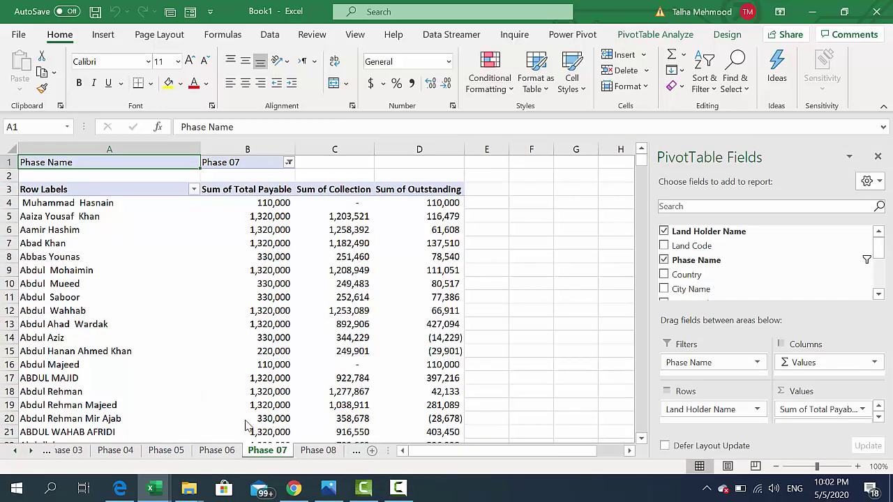
{"action": "key", "text": "ctrl+Page_Down"}
{"action": "key", "text": "ctrl+Page_Down"}
{"action": "key", "text": "ctrl+Page_Down"}
{"action": "key", "text": "ctrl+Page_Up"}
{"action": "key", "text": "ctrl+Page_Up"}
{"action": "key", "text": "ctrl+Page_Up"}
{"action": "key", "text": "ctrl+Page_Up"}
{"action": "key", "text": "ctrl+Page_Up"}
{"action": "key", "text": "ctrl+Page_Up"}
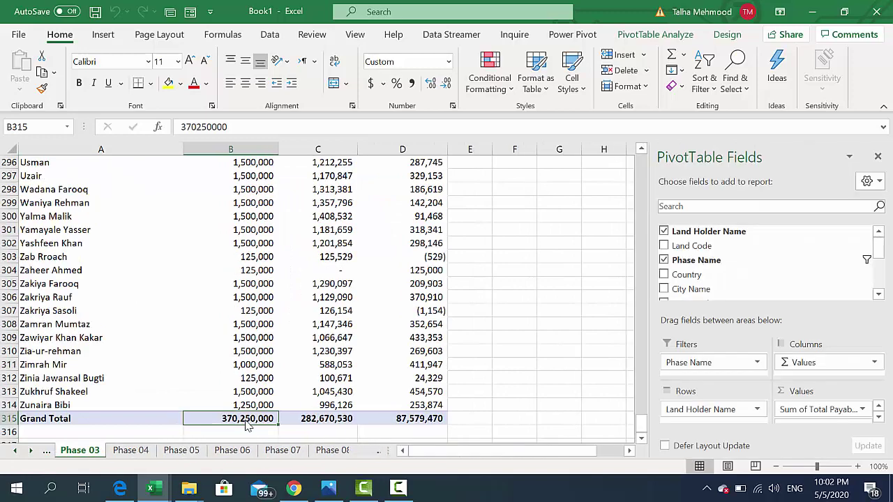
{"action": "key", "text": "ctrl+Page_Up"}
{"action": "key", "text": "ctrl+Page_Up"}
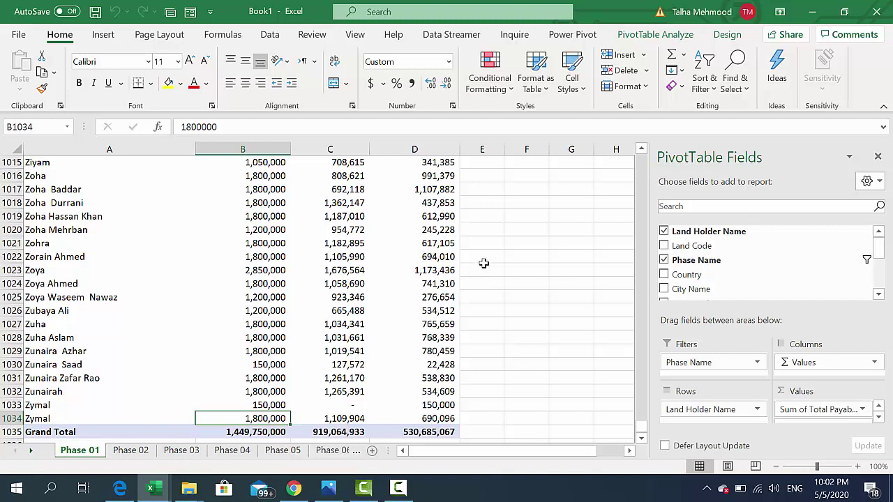
Check the PivotTable Options list, then move through the sheets from Phase 02 onward
{"action": "left_click", "coordinate": [648, 33]}
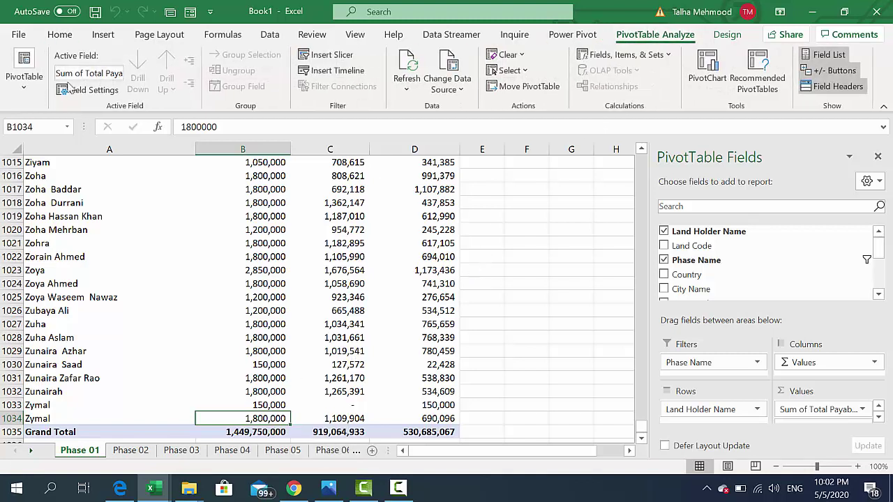
{"action": "left_click", "coordinate": [34, 93]}
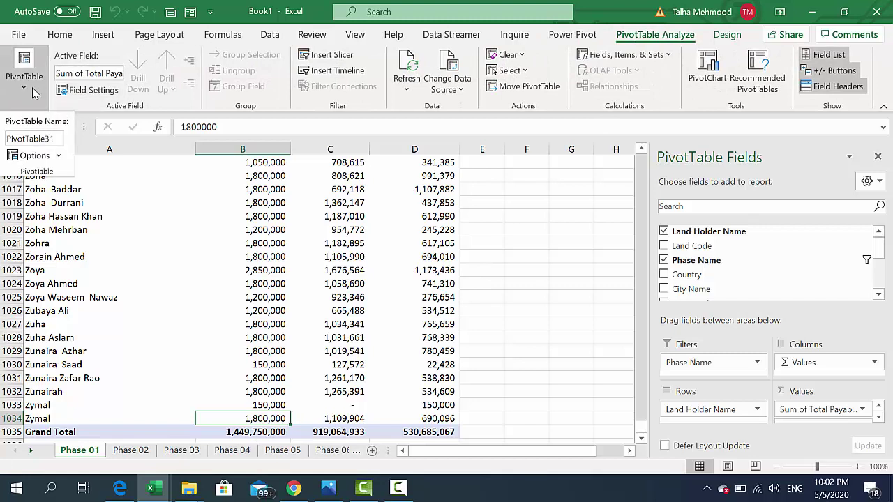
{"action": "left_click", "coordinate": [60, 157]}
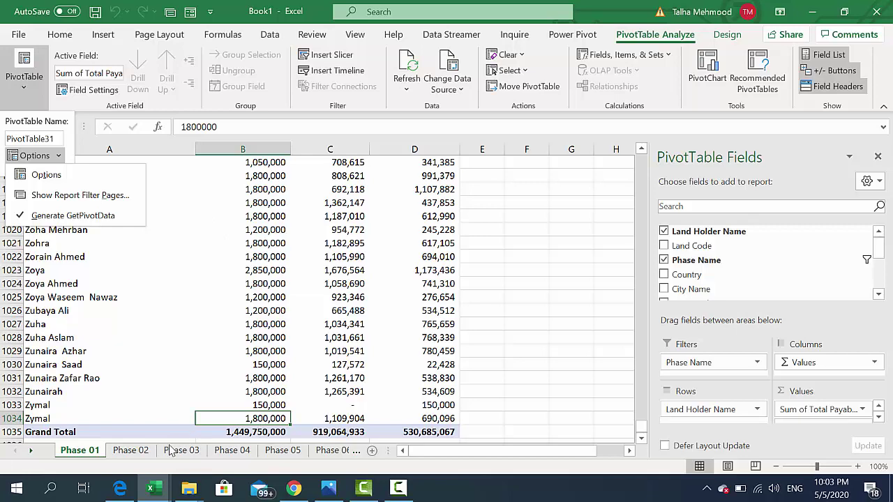
{"action": "left_click", "coordinate": [143, 454]}
{"action": "left_click", "coordinate": [131, 451]}
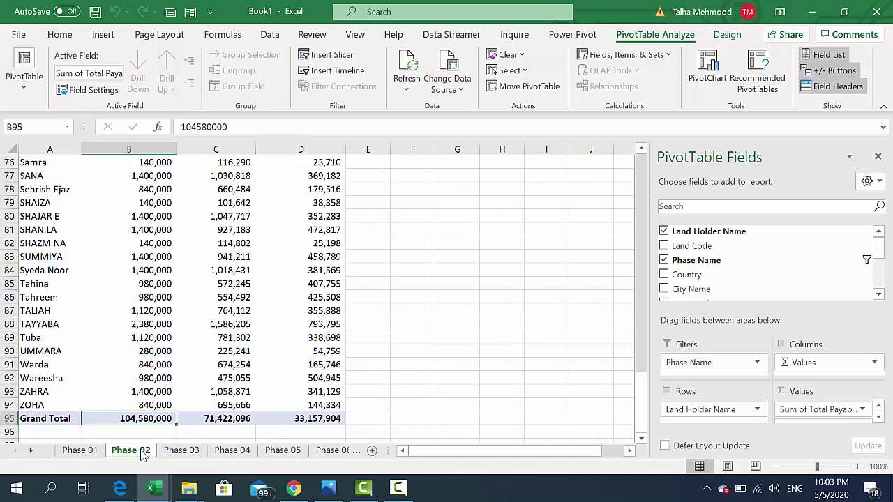
{"action": "key", "text": "ctrl+Page_Down"}
{"action": "key", "text": "ctrl+Page_Down"}
{"action": "key", "text": "ctrl+Page_Down"}
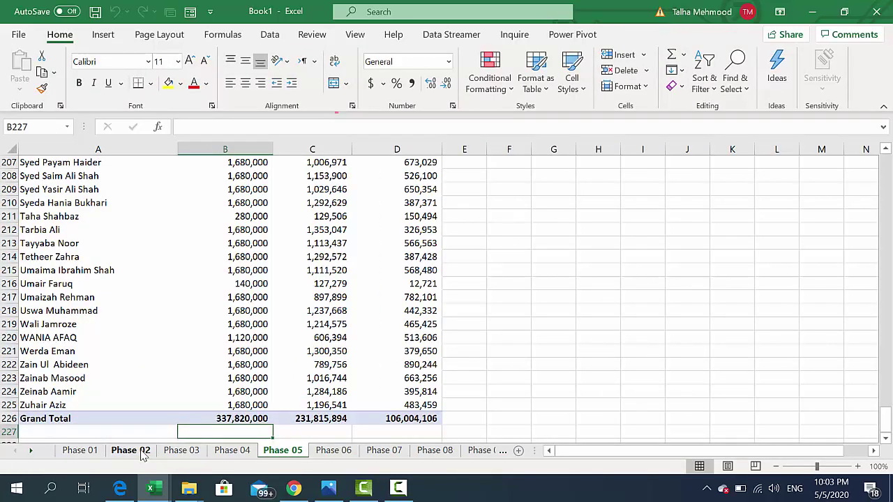
{"action": "mouse_move", "coordinate": [153, 489]}
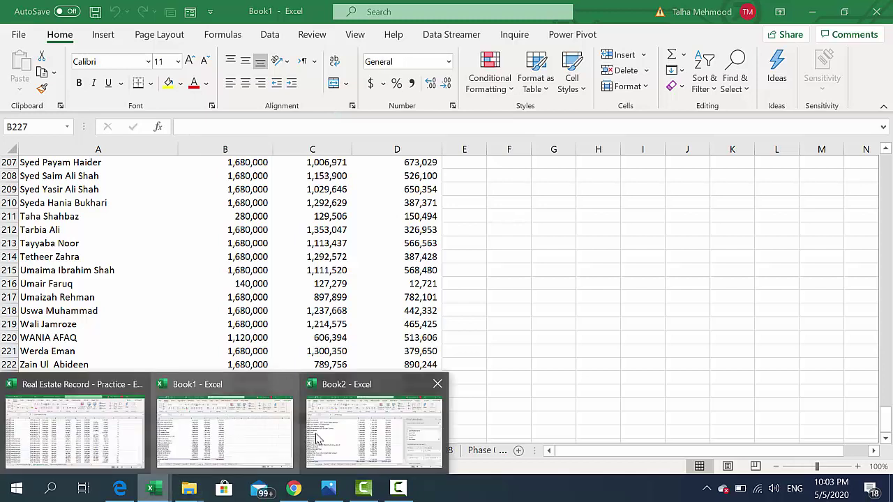
Switch to Book2 and open the PivotTable Options dropdown to reach Show Report Filter Pages
{"action": "left_click", "coordinate": [318, 438]}
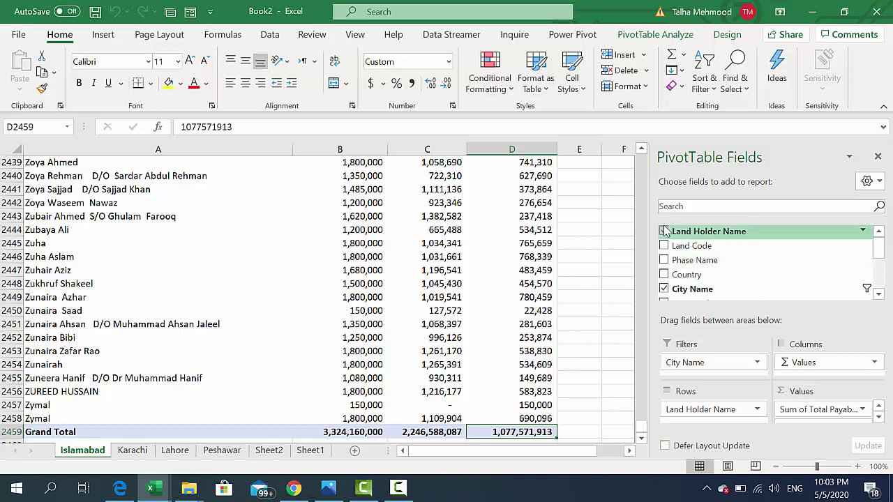
{"action": "left_click", "coordinate": [655, 34]}
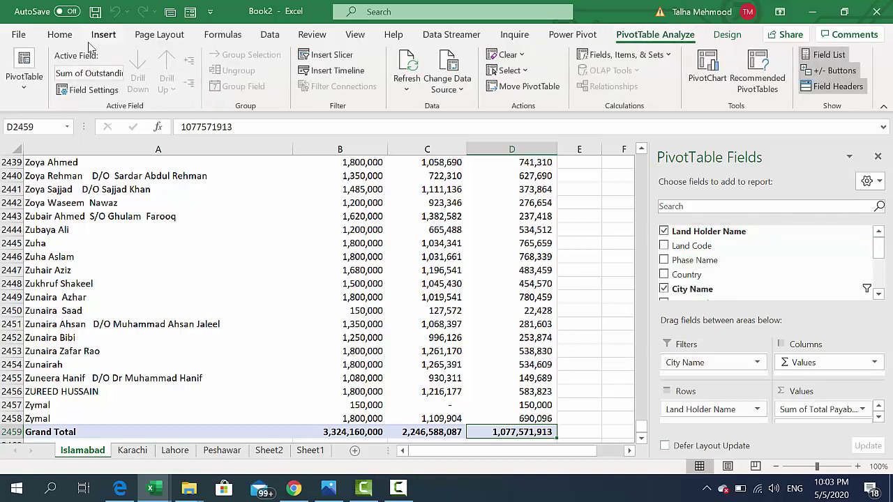
{"action": "left_click", "coordinate": [31, 88]}
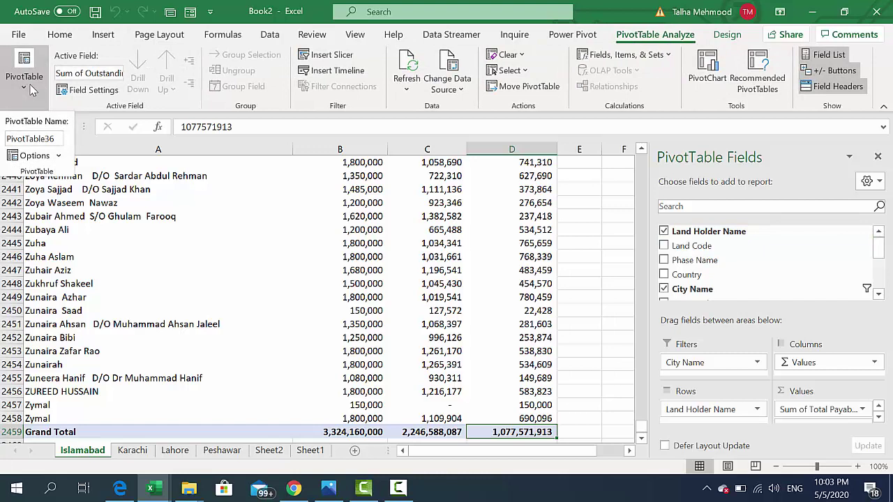
{"action": "left_click", "coordinate": [59, 156]}
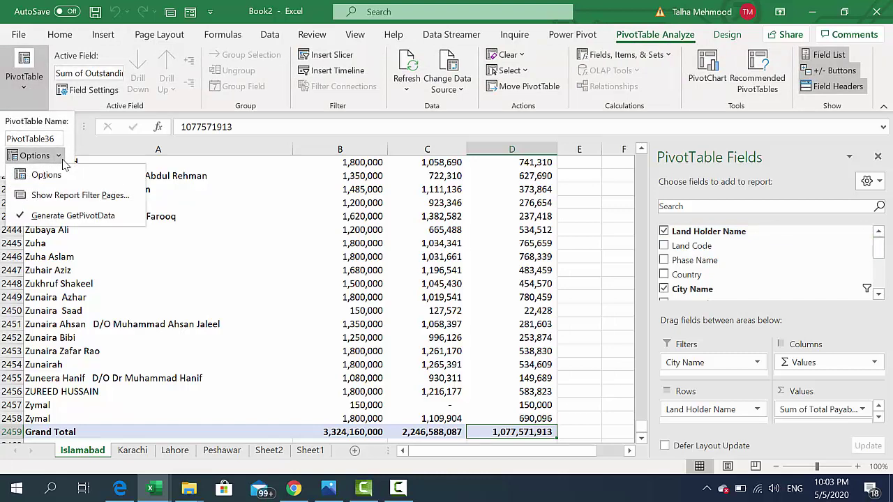